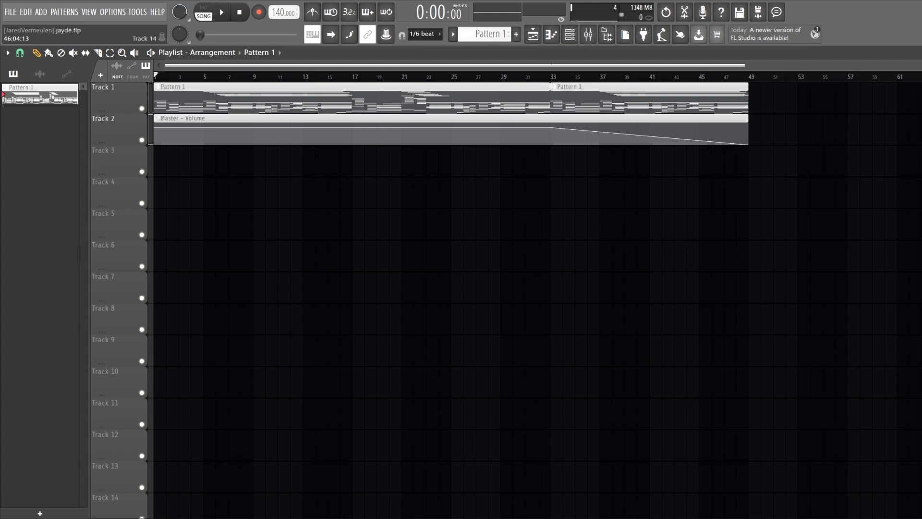
Play the whole arrangement from the start and stop it near the end of the volume fade-out
{"action": "key", "text": "space"}
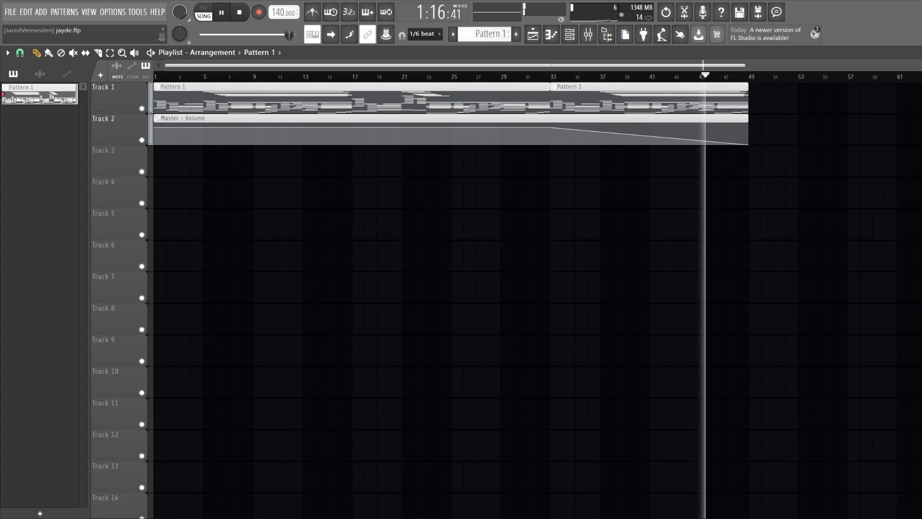
{"action": "key", "text": "space"}
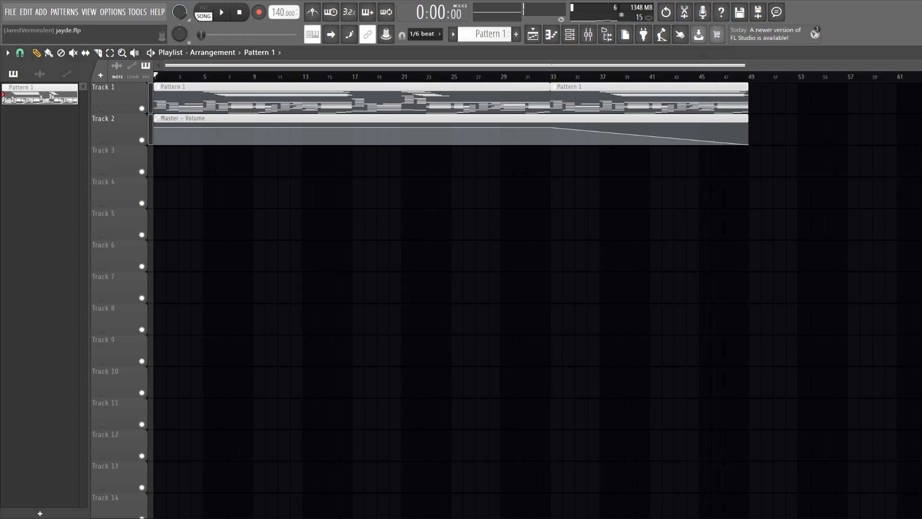
Open the first Cinematic Soft Piano channel's instrument to view its preset and settings, and close it
{"action": "key", "text": "F6"}
{"action": "left_click", "coordinate": [336, 135]}
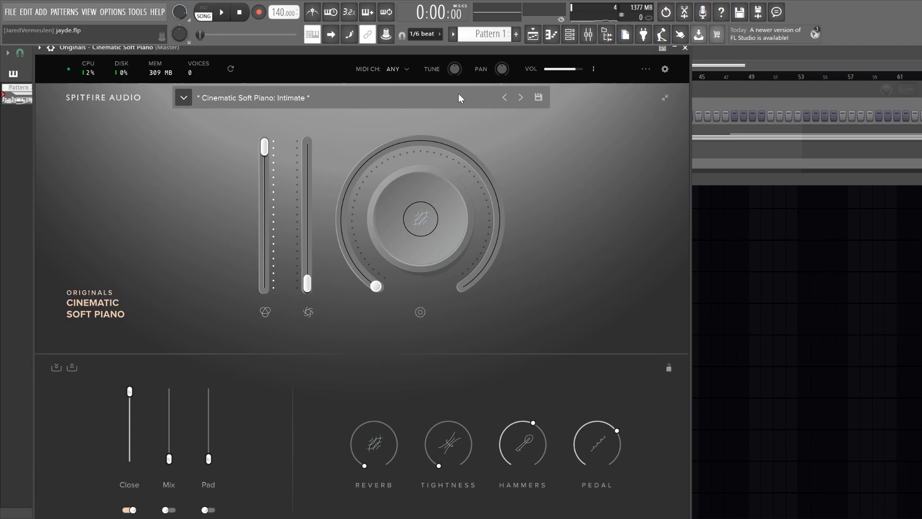
{"action": "left_click_drag", "start_coordinate": [119, 45], "coordinate": [237, 80]}
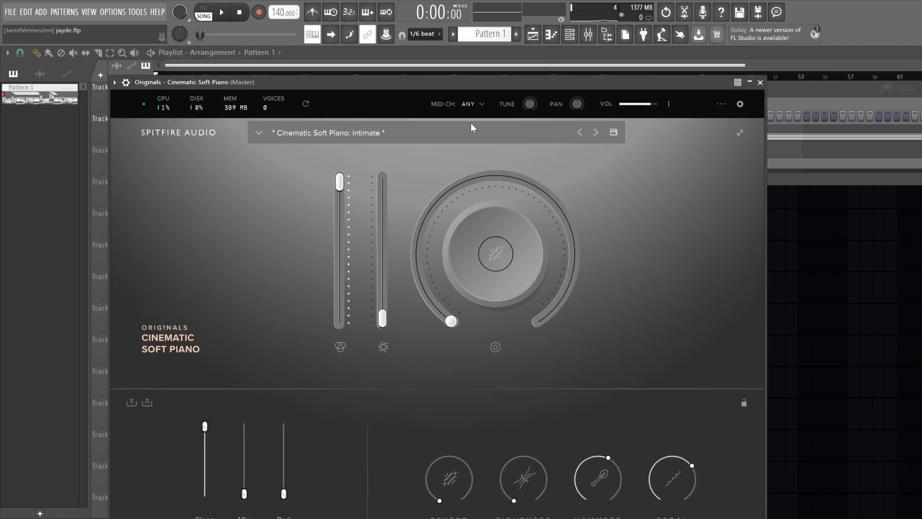
{"action": "left_click", "coordinate": [761, 83]}
Open the first Cinematic Soft Piano channel's notes in the piano roll and examine the opening bars
{"action": "left_click", "coordinate": [414, 134]}
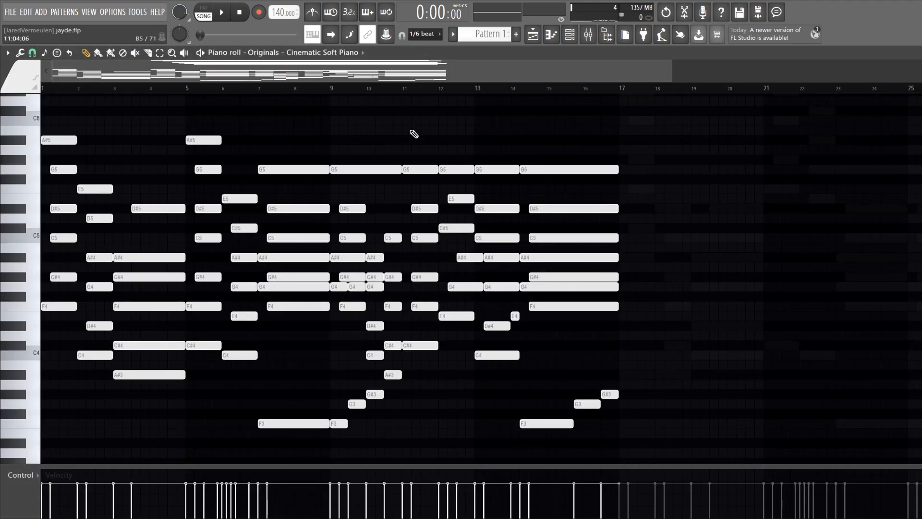
{"action": "scroll", "coordinate": [327, 259], "scroll_direction": "down", "scroll_amount": 4, "text": "ctrl"}
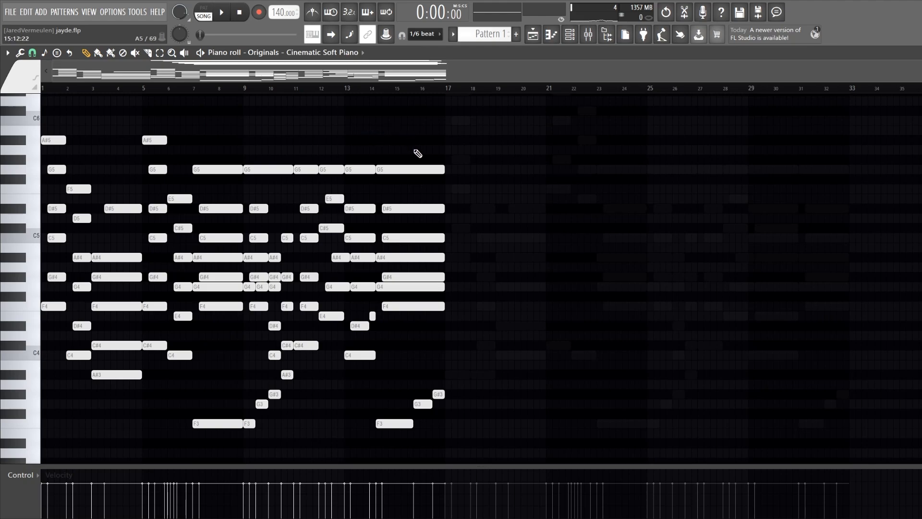
{"action": "scroll", "coordinate": [249, 190], "scroll_direction": "down", "scroll_amount": 2}
{"action": "key", "text": "Escape"}
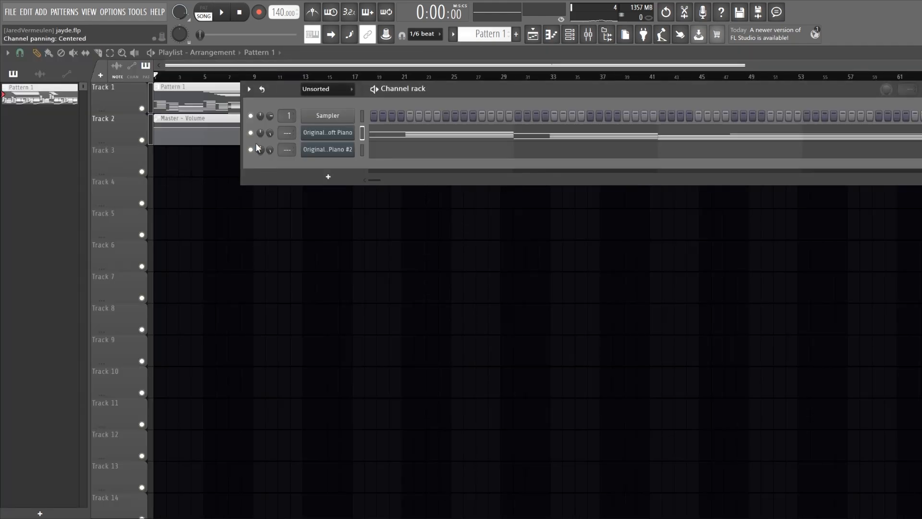
{"action": "left_click", "coordinate": [423, 136]}
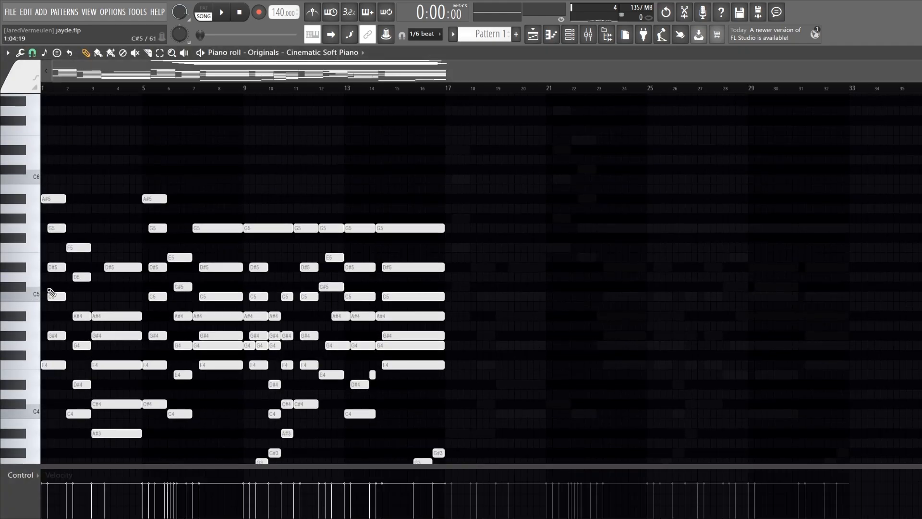
{"action": "scroll", "coordinate": [27, 300], "scroll_direction": "down", "scroll_amount": 2}
{"action": "scroll", "coordinate": [27, 299], "scroll_direction": "up", "scroll_amount": 4}
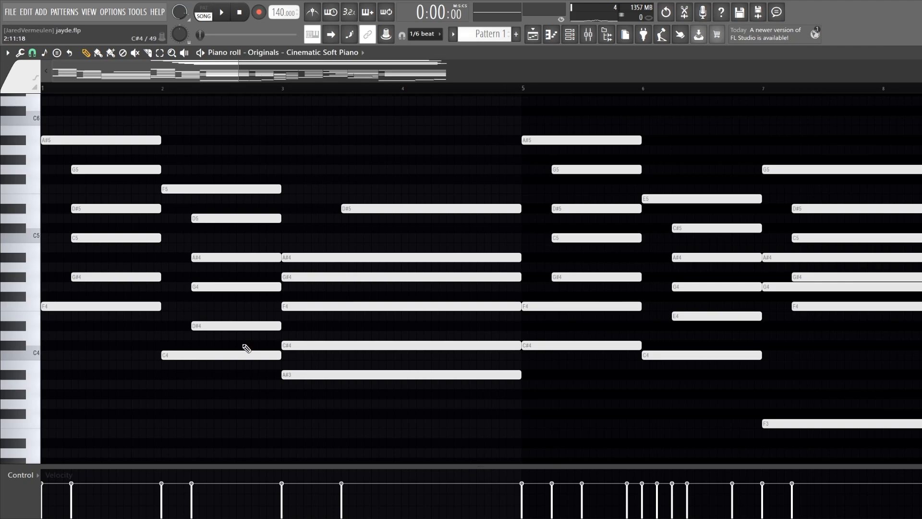
Highlight the D#4, G4 and A#4 notes in bar 2 and the A#4 and A#3 notes in bar 3 to examine the chords
{"action": "left_click_drag", "start_coordinate": [243, 340], "coordinate": [245, 259]}
{"action": "key", "text": "ctrl+Up"}
{"action": "key", "text": "ctrl+Down"}
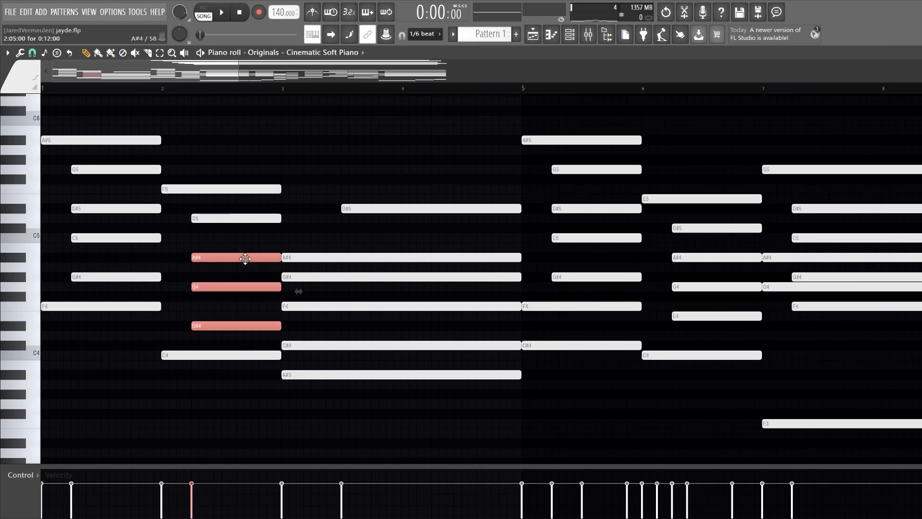
{"action": "left_click", "coordinate": [283, 239], "text": "ctrl"}
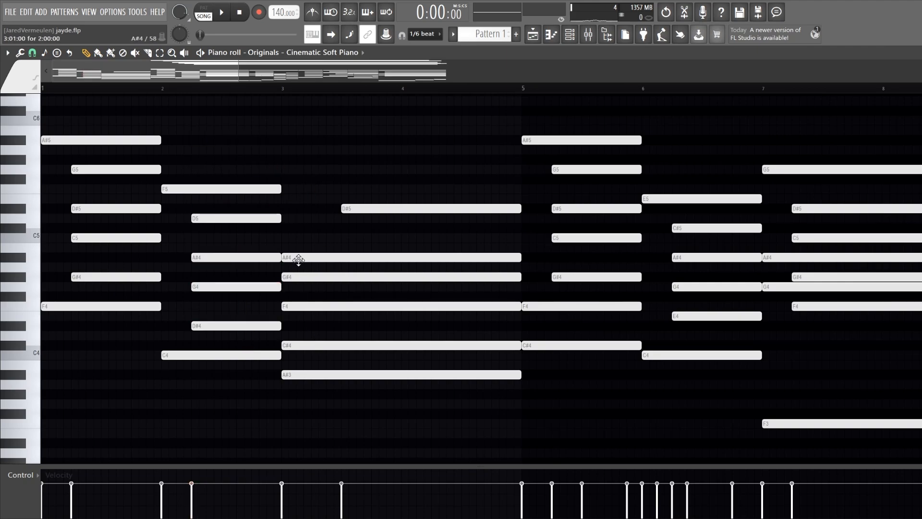
{"action": "left_click", "coordinate": [342, 375], "text": "ctrl"}
{"action": "key", "text": "ctrl+Up"}
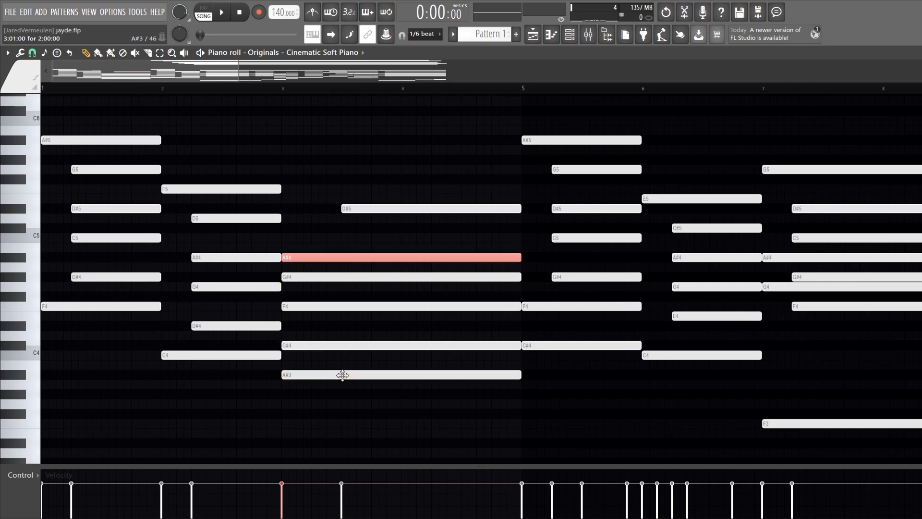
{"action": "key", "text": "ctrl+d"}
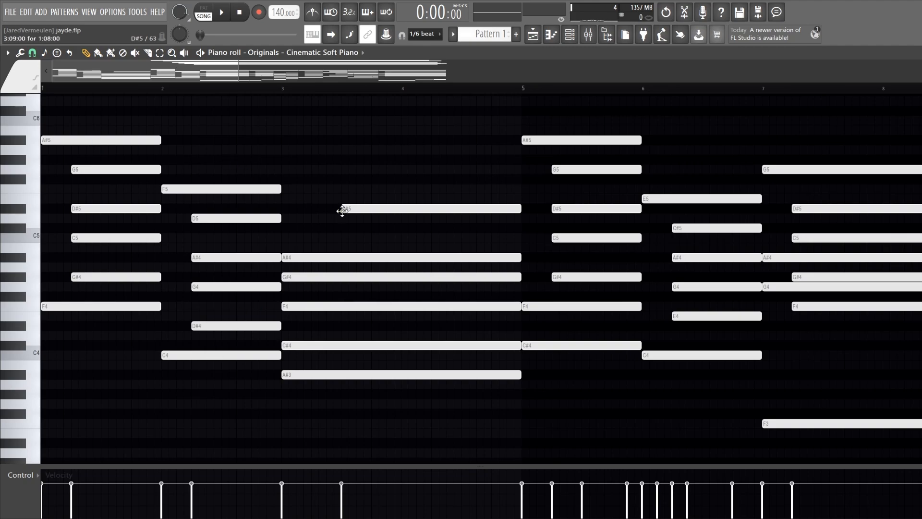
{"action": "left_click", "coordinate": [331, 374], "text": "ctrl"}
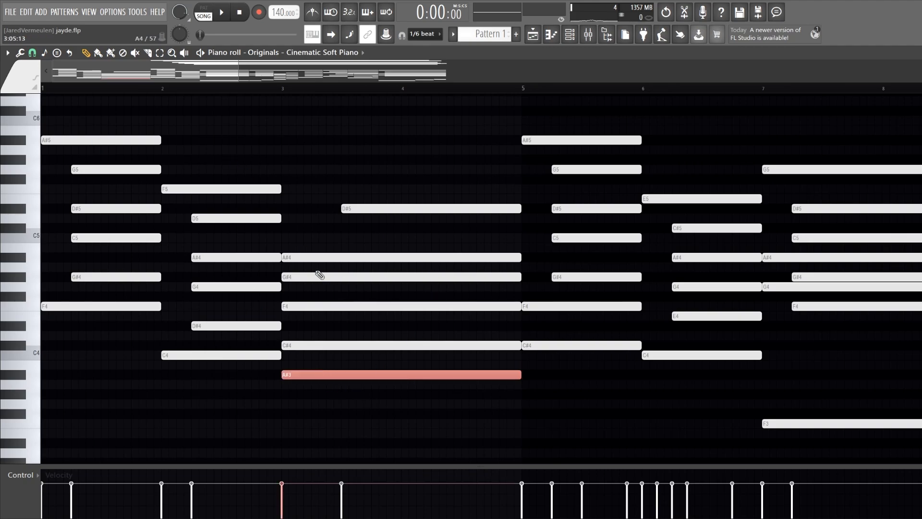
{"action": "left_click", "coordinate": [325, 231]}
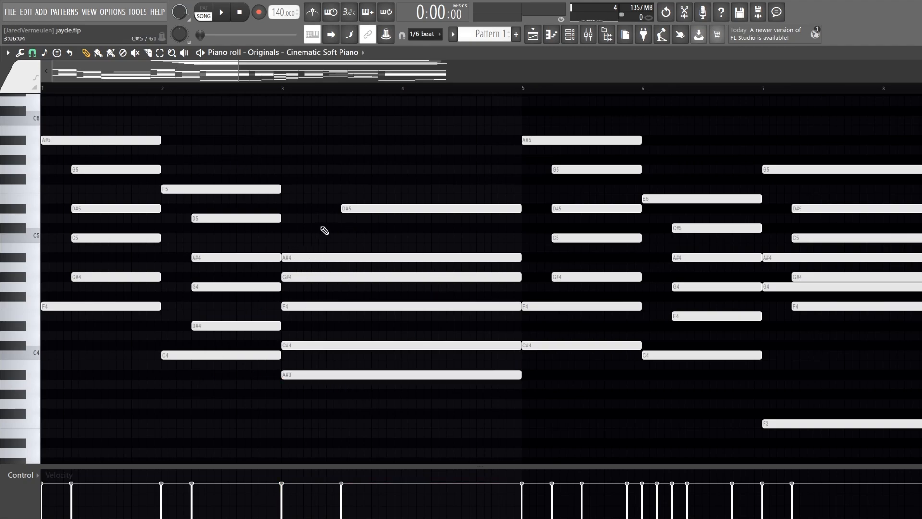
Play back the opening chord of the piano part briefly
{"action": "scroll", "coordinate": [326, 272], "scroll_direction": "down", "scroll_amount": 3}
{"action": "key", "text": "space"}
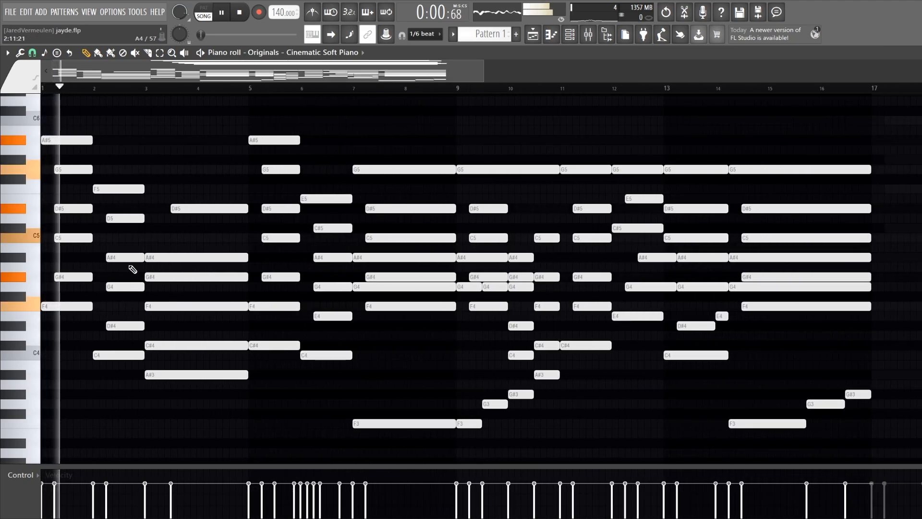
{"action": "key", "text": "space"}
Select the delayed chord notes in bars 1 and 2 and shift them to the start of their bars
{"action": "left_click_drag", "start_coordinate": [142, 341], "coordinate": [150, 214]}
{"action": "scroll", "coordinate": [147, 271], "scroll_direction": "down", "scroll_amount": 2}
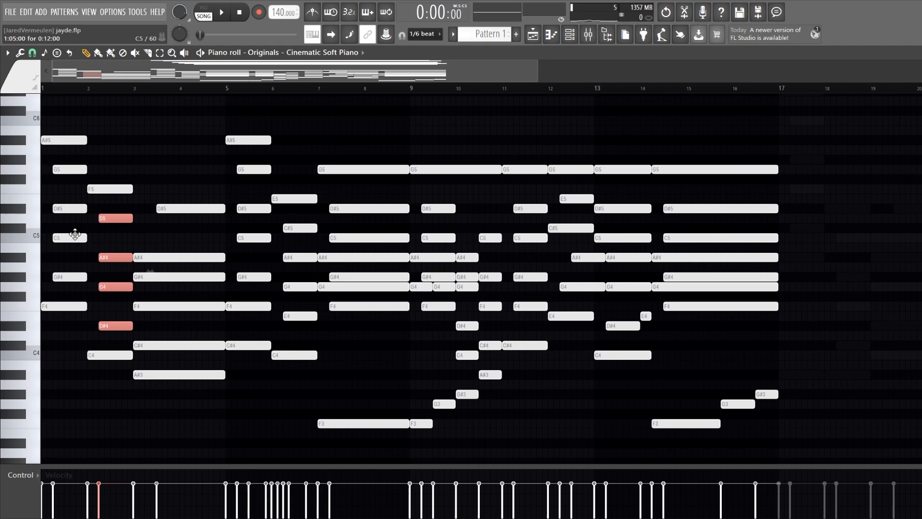
{"action": "left_click_drag", "start_coordinate": [67, 277], "coordinate": [54, 168]}
{"action": "scroll", "coordinate": [67, 170], "scroll_direction": "up", "scroll_amount": 2}
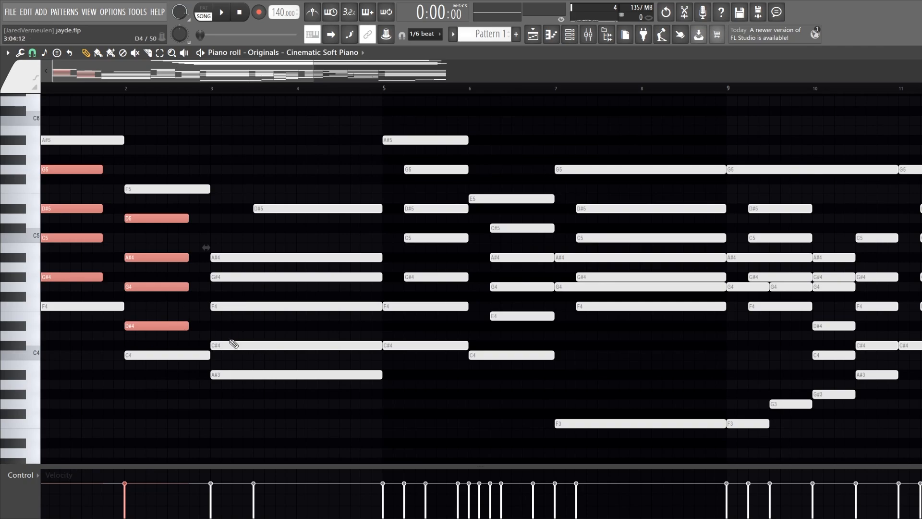
Play back the aligned chords and shift the selected notes back to their delayed positions in bars 1 and 2
{"action": "key", "text": "space"}
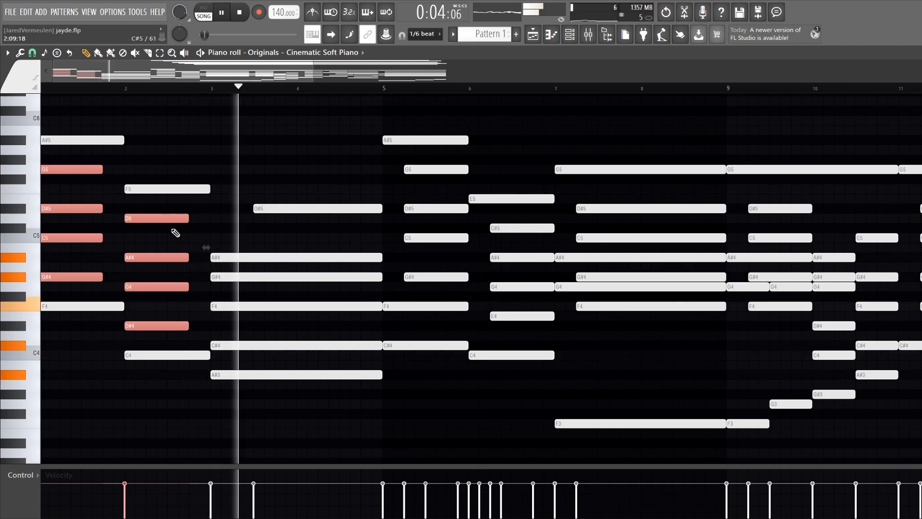
{"action": "key", "text": "space"}
{"action": "left_click_drag", "start_coordinate": [158, 217], "coordinate": [183, 216]}
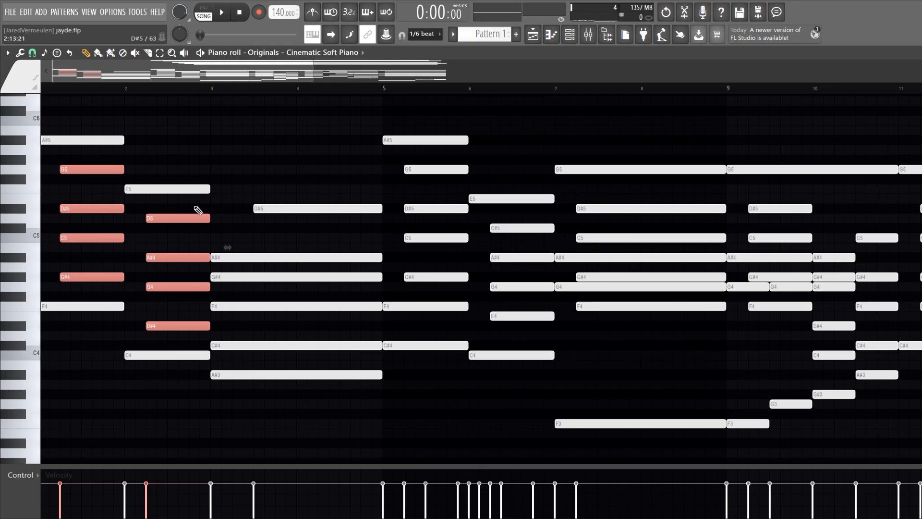
{"action": "left_click", "coordinate": [188, 247]}
Move the G#4 and D#5 notes of the first chord to step 11 of bar 1 and play the result
{"action": "scroll", "coordinate": [144, 255], "scroll_direction": "up", "scroll_amount": 3}
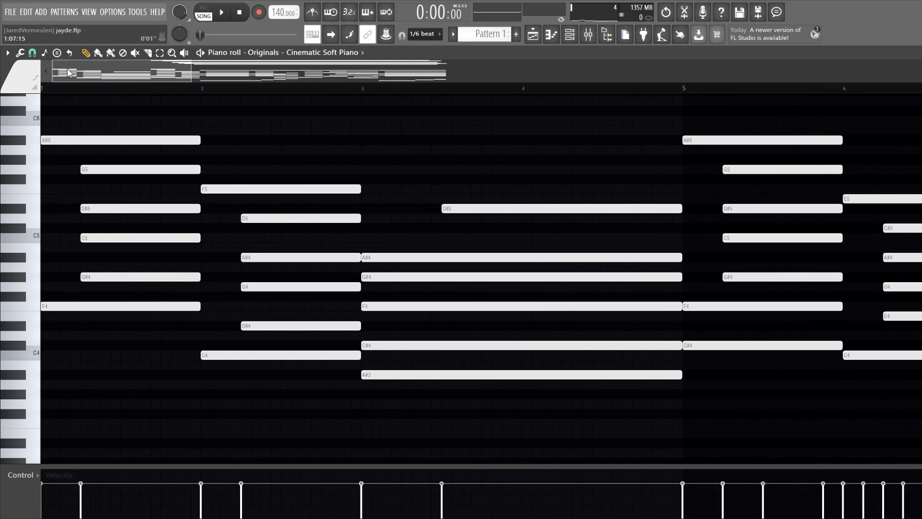
{"action": "left_click_drag", "start_coordinate": [111, 284], "coordinate": [112, 268]}
{"action": "left_click_drag", "start_coordinate": [111, 222], "coordinate": [169, 212]}
{"action": "key", "text": "space"}
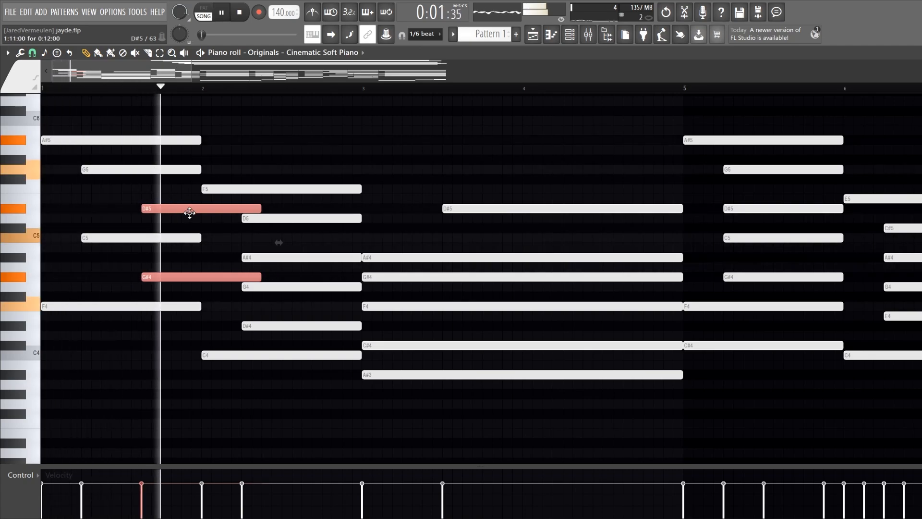
{"action": "key", "text": "space"}
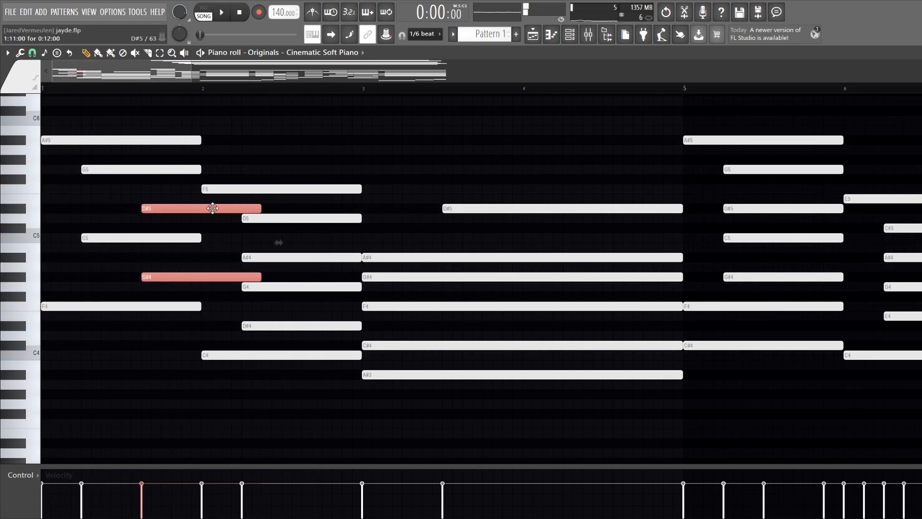
Move the G#4 and D#5 notes back in line with the other delayed notes in bar 1 and deselect them
{"action": "left_click_drag", "start_coordinate": [210, 208], "coordinate": [149, 215]}
{"action": "scroll", "coordinate": [125, 214], "scroll_direction": "down", "scroll_amount": 4}
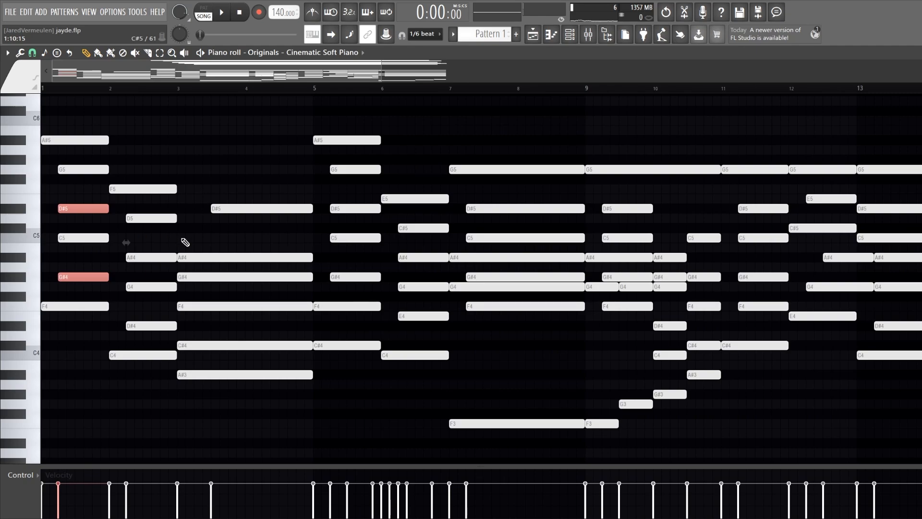
{"action": "scroll", "coordinate": [185, 242], "scroll_direction": "down", "scroll_amount": 4}
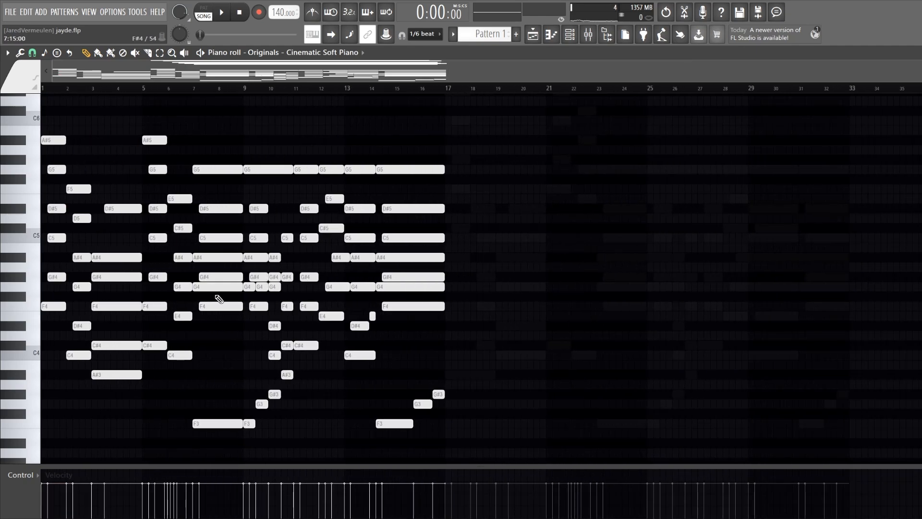
Set the playback position to bar 5 and play the piano part from there
{"action": "left_click", "coordinate": [143, 87]}
{"action": "key", "text": "space"}
{"action": "scroll", "coordinate": [189, 343], "scroll_direction": "up", "scroll_amount": 3}
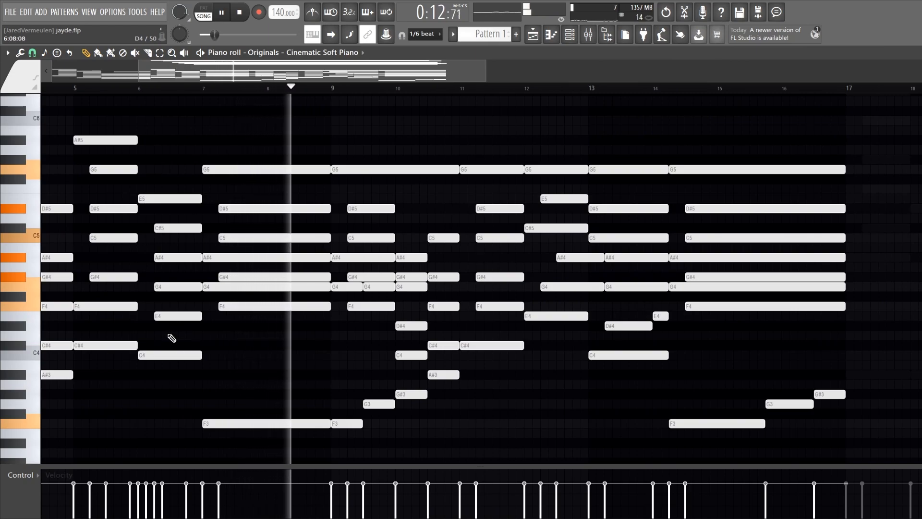
{"action": "key", "text": "space"}
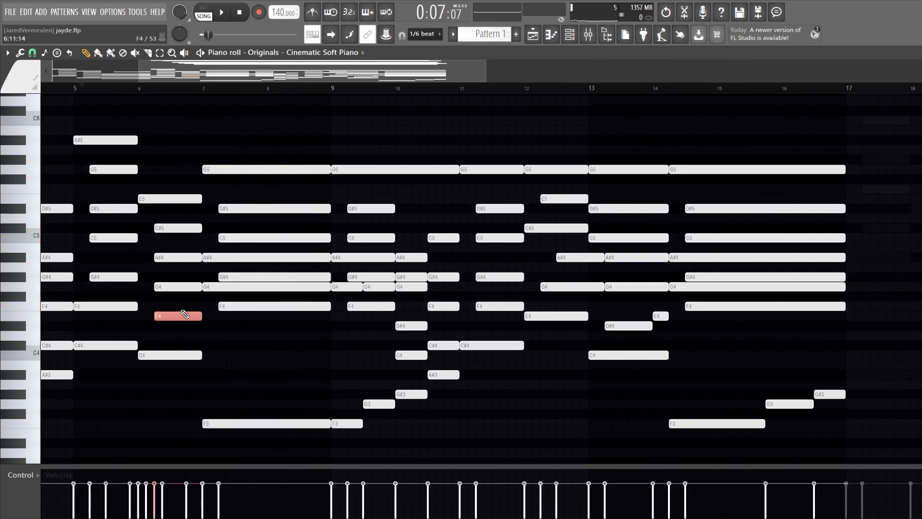
Highlight the E4 and G4 notes in bar 6 to examine them, and replay the passage from bar 5
{"action": "left_click_drag", "start_coordinate": [196, 330], "coordinate": [174, 280]}
{"action": "left_click_drag", "start_coordinate": [175, 333], "coordinate": [182, 285]}
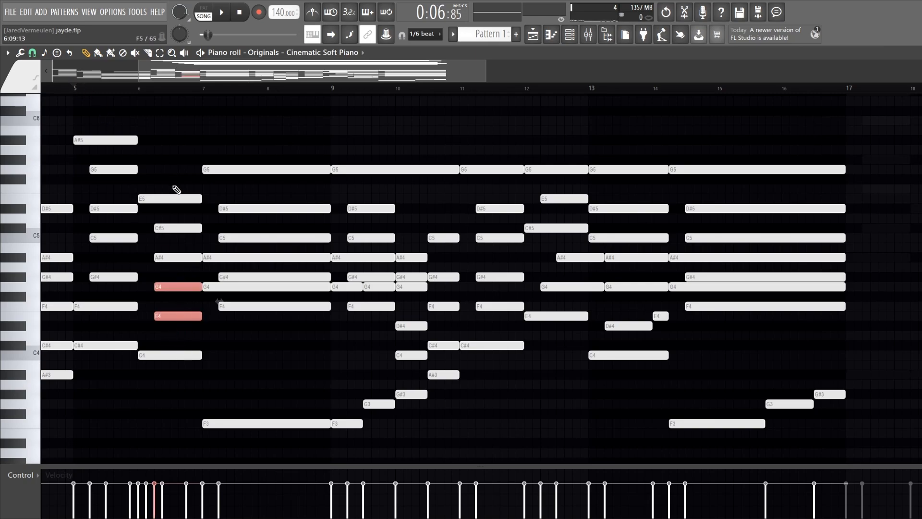
{"action": "left_click", "coordinate": [254, 349], "text": "ctrl"}
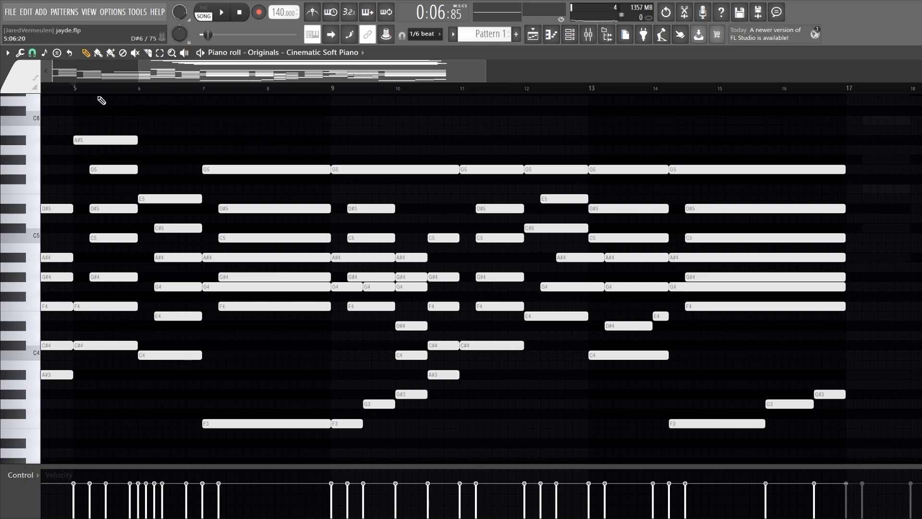
{"action": "key", "text": "space"}
{"action": "scroll", "coordinate": [122, 303], "scroll_direction": "up", "scroll_amount": 2}
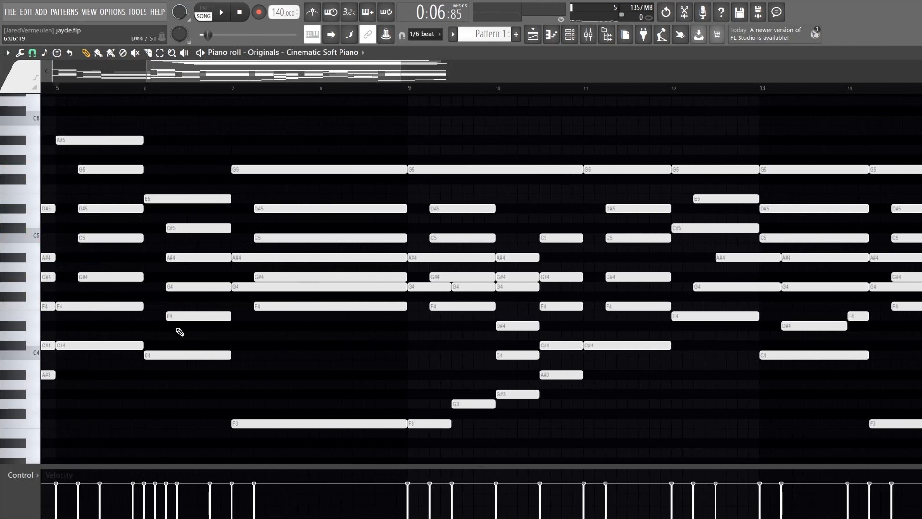
Select the E4 note in bar 6 and lower it to D#4
{"action": "left_click_drag", "start_coordinate": [176, 328], "coordinate": [187, 306]}
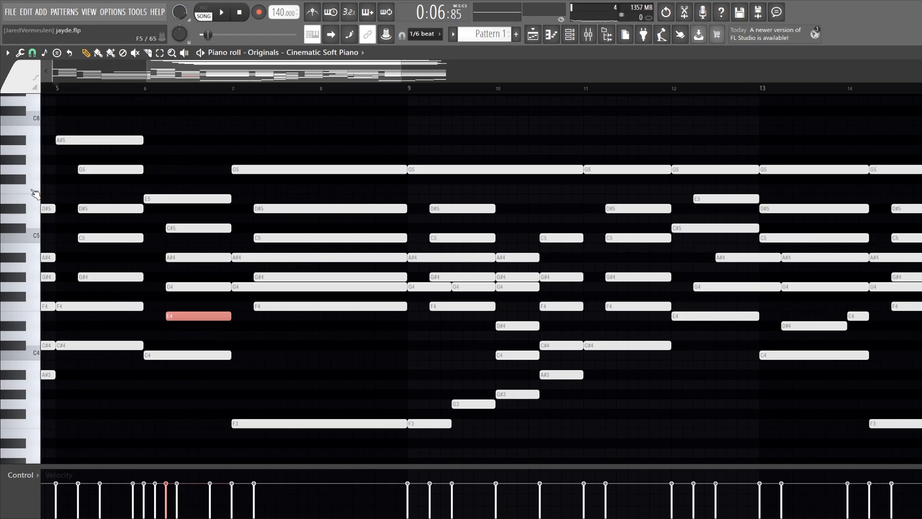
{"action": "scroll", "coordinate": [175, 284], "scroll_direction": "up", "scroll_amount": 3}
{"action": "scroll", "coordinate": [180, 276], "scroll_direction": "up", "scroll_amount": 2}
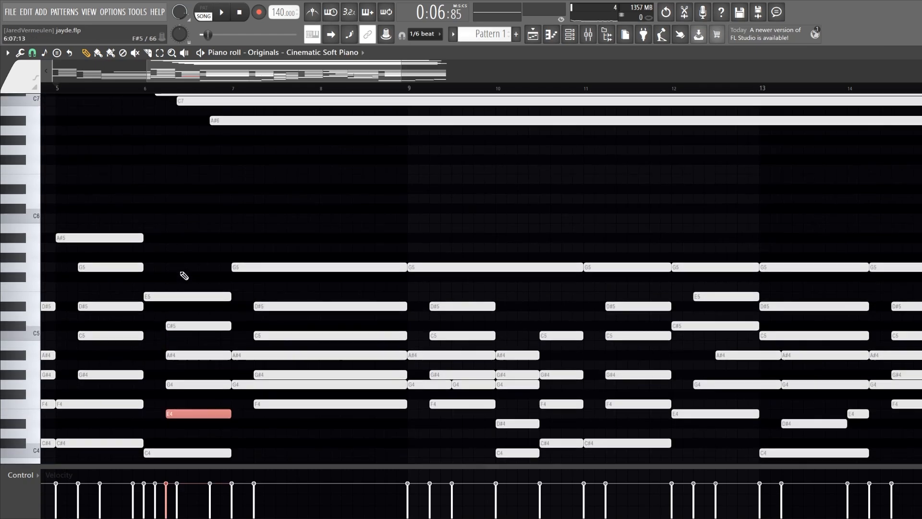
{"action": "scroll", "coordinate": [181, 274], "scroll_direction": "down", "scroll_amount": 6}
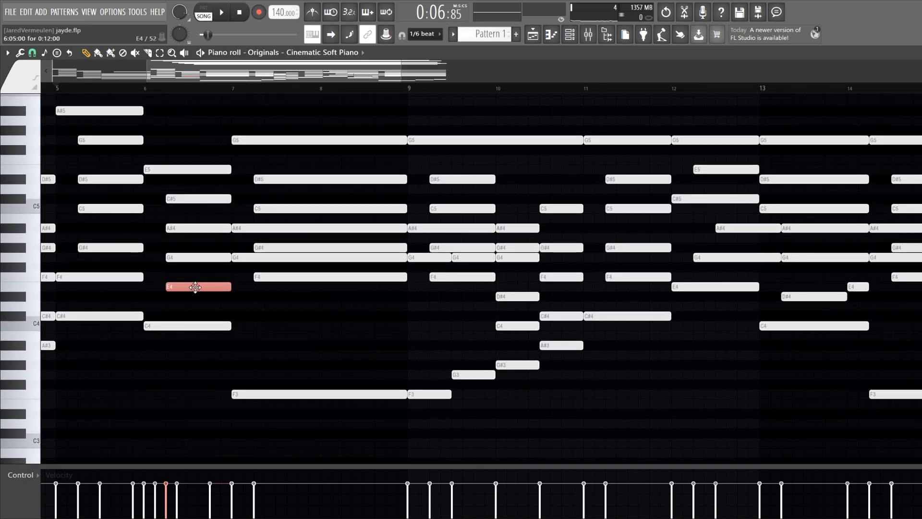
{"action": "left_click_drag", "start_coordinate": [195, 286], "coordinate": [200, 292]}
Play back the altered chord from bar 5 and raise the selected bar 6 note back to E4
{"action": "key", "text": "space"}
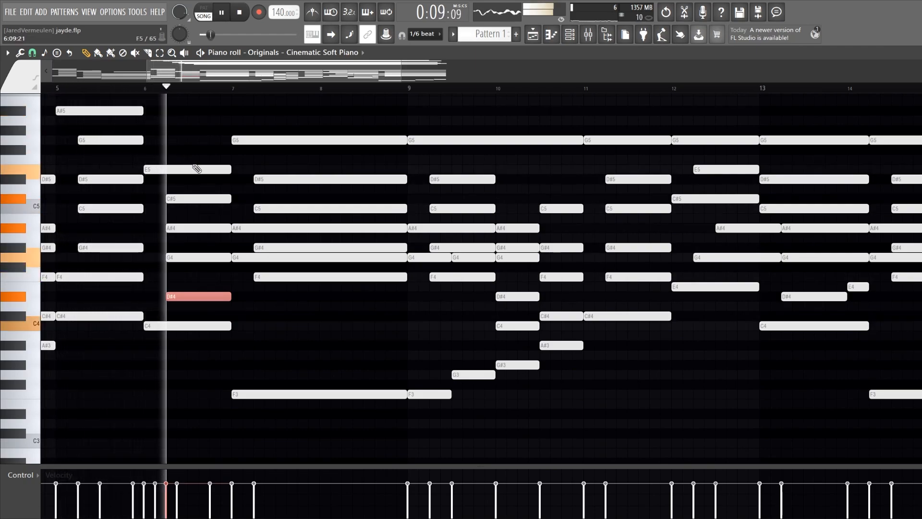
{"action": "key", "text": "space"}
{"action": "key", "text": "shift+Up"}
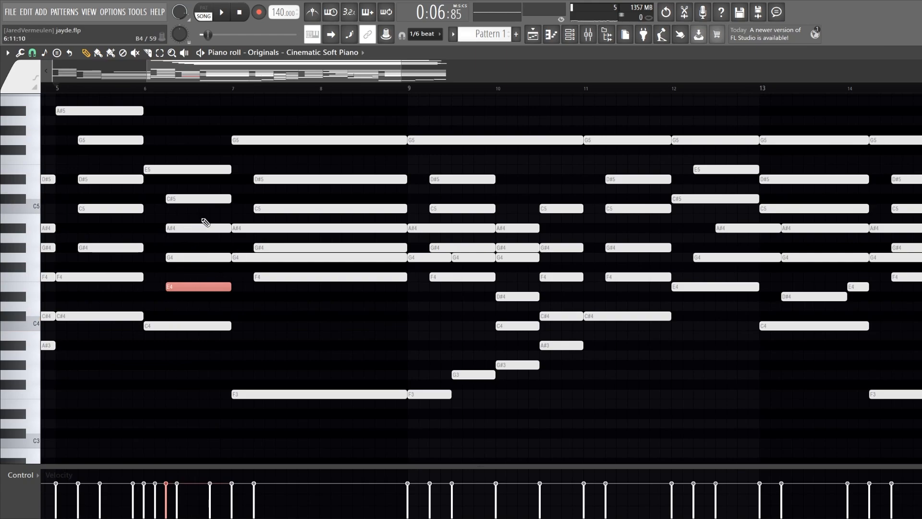
Replay the passage from bar 5 through bar 8 to hear the chord with its E4 note in bar 6
{"action": "key", "text": "space"}
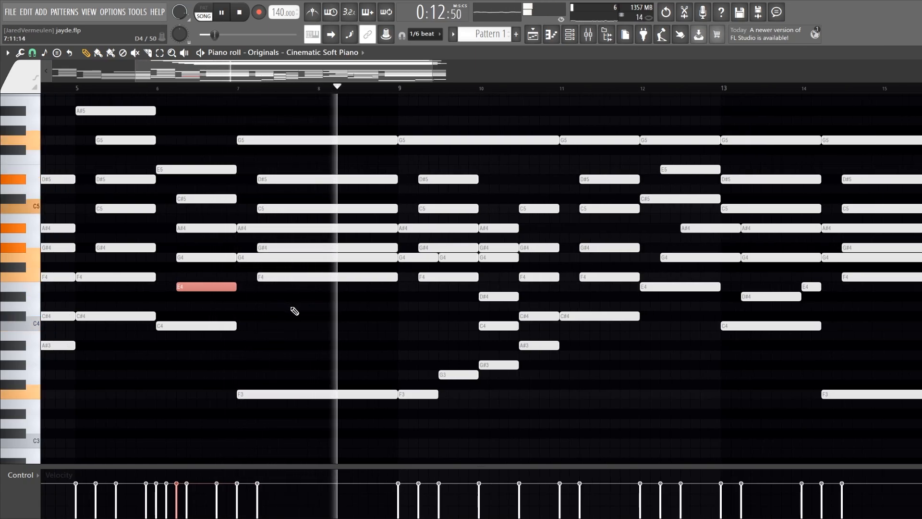
{"action": "scroll", "coordinate": [295, 309], "scroll_direction": "down", "scroll_amount": 2}
{"action": "key", "text": "space"}
Set the playback position to bar 9 and play the rising bass run through bar 10
{"action": "scroll", "coordinate": [338, 216], "scroll_direction": "up", "scroll_amount": 2}
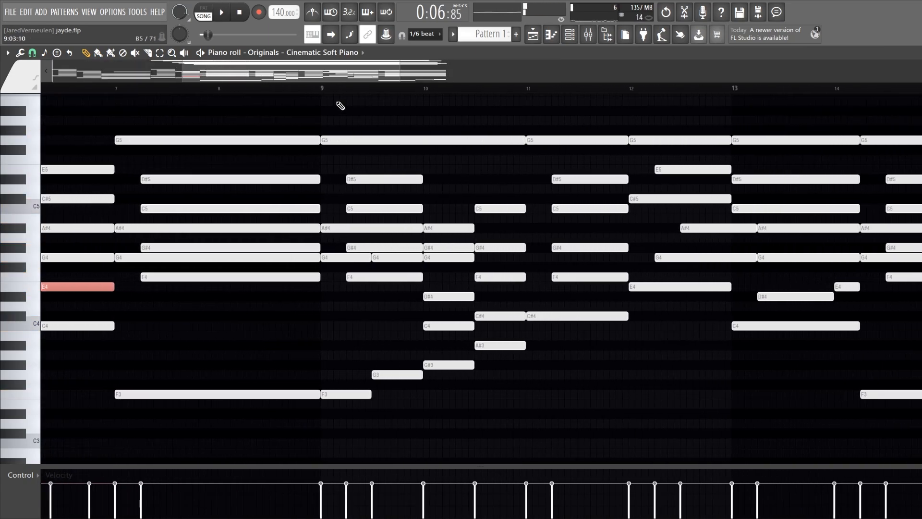
{"action": "left_click", "coordinate": [323, 88]}
{"action": "scroll", "coordinate": [440, 345], "scroll_direction": "down", "scroll_amount": 3}
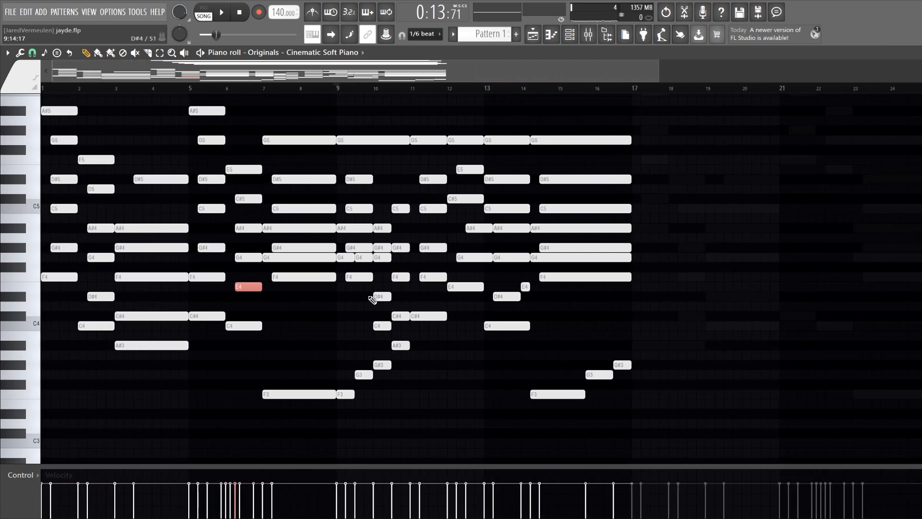
{"action": "scroll", "coordinate": [373, 300], "scroll_direction": "up", "scroll_amount": 3}
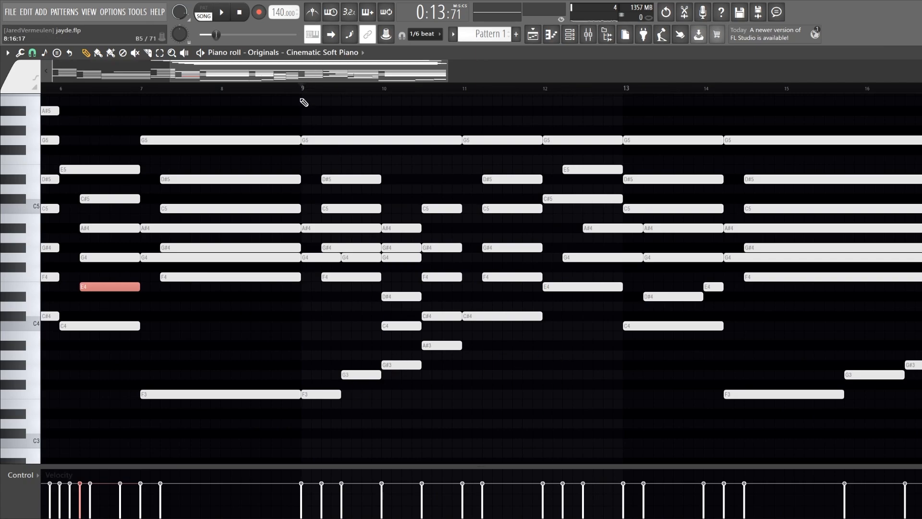
{"action": "key", "text": "space"}
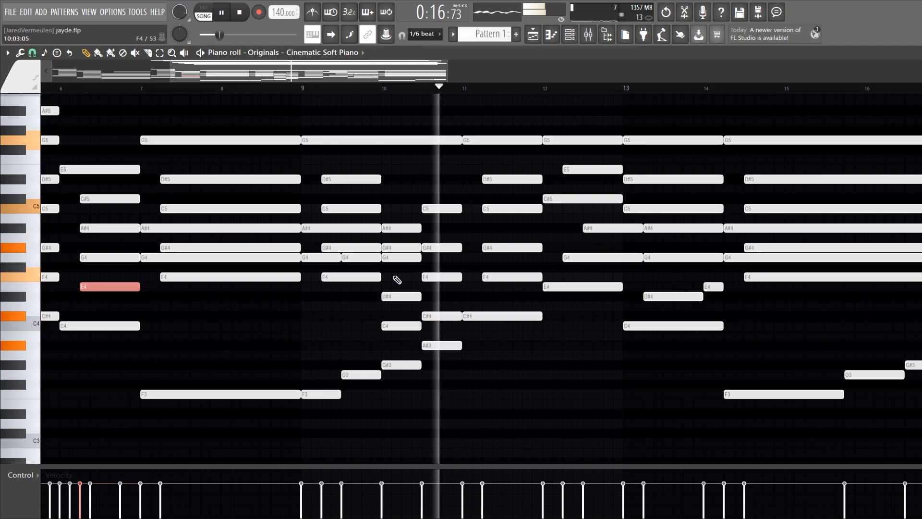
{"action": "key", "text": "space"}
Select the F3, G3, G#3 and A#3 bass notes in bars 9–10, flip them vertically into a descending run and play it back
{"action": "left_click_drag", "start_coordinate": [461, 410], "coordinate": [330, 351]}
{"action": "key", "text": "alt+y"}
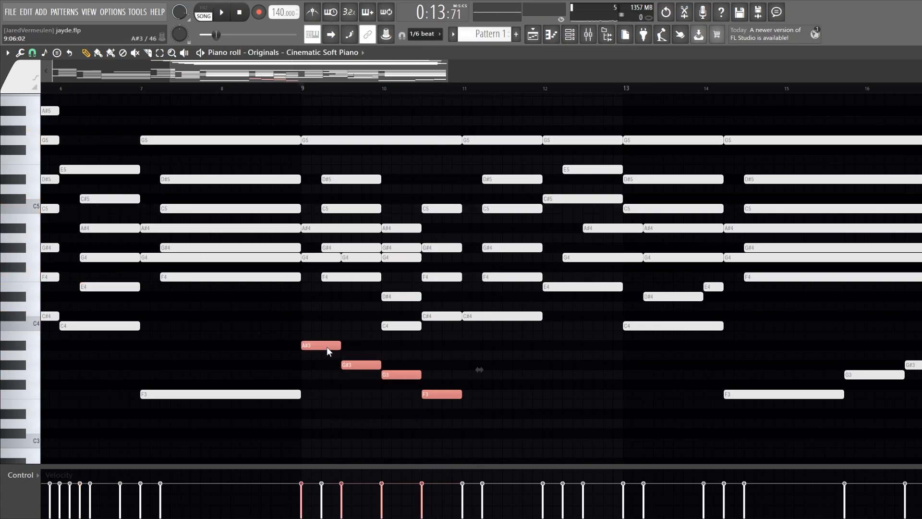
{"action": "key", "text": "space"}
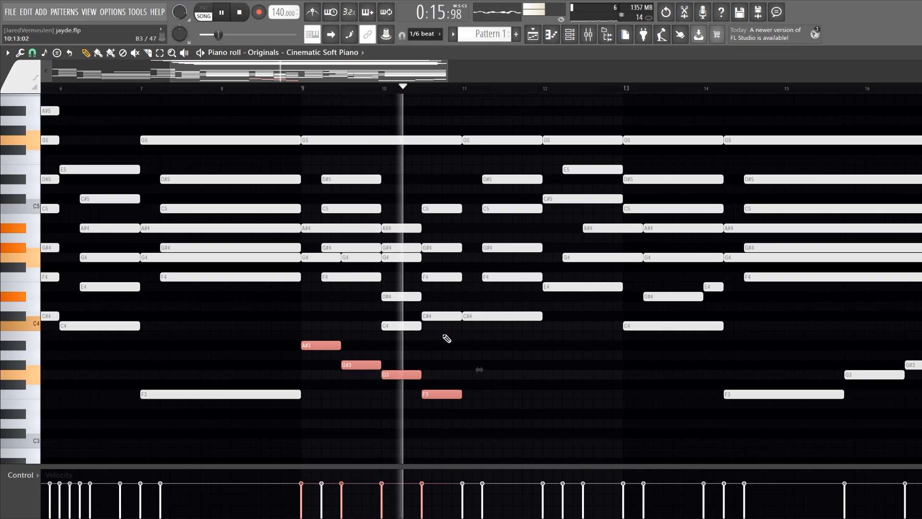
{"action": "key", "text": "space"}
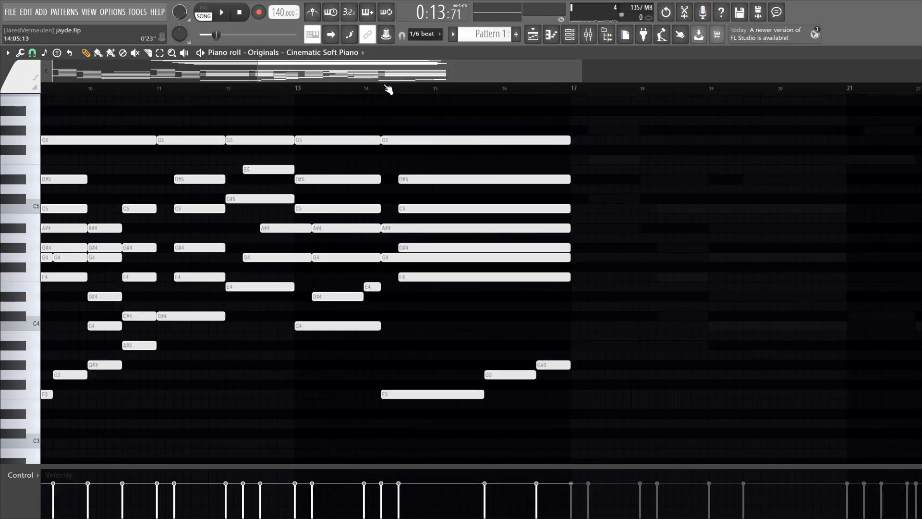
Set the playback position to bar 13 and play the closing passage into bar 16
{"action": "left_click", "coordinate": [384, 89]}
{"action": "left_click", "coordinate": [274, 89]}
{"action": "key", "text": "space"}
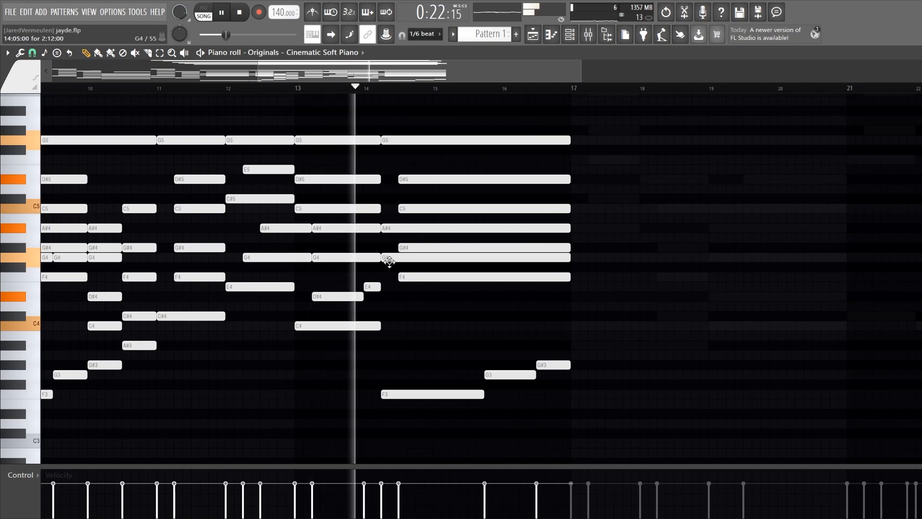
{"action": "scroll", "coordinate": [492, 324], "scroll_direction": "down", "scroll_amount": 4}
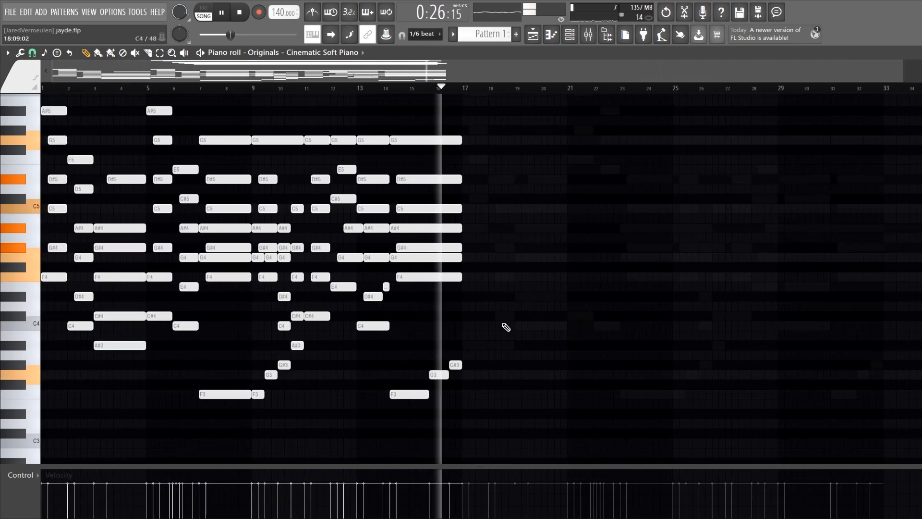
{"action": "key", "text": "space"}
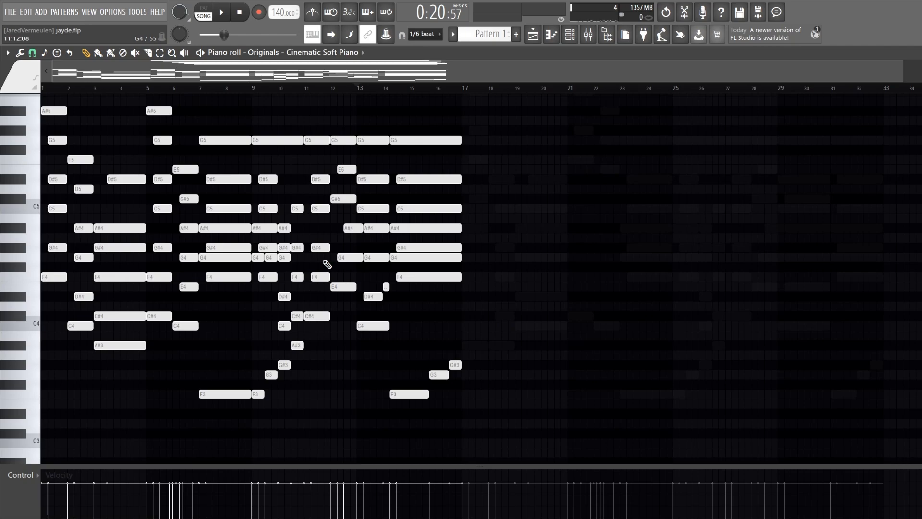
Select the time range of bars 5 and 6, play its chords from bar 5, and clear the selection
{"action": "scroll", "coordinate": [186, 258], "scroll_direction": "up", "scroll_amount": 3}
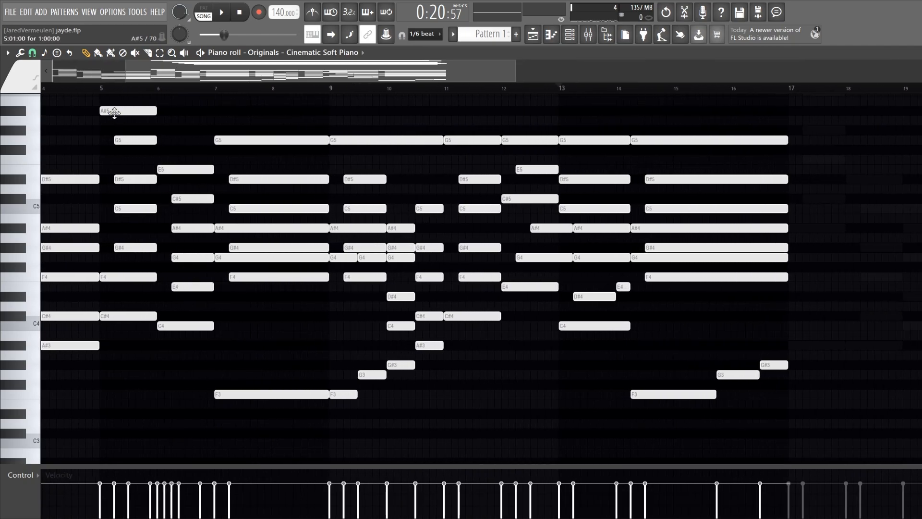
{"action": "left_click", "coordinate": [104, 90]}
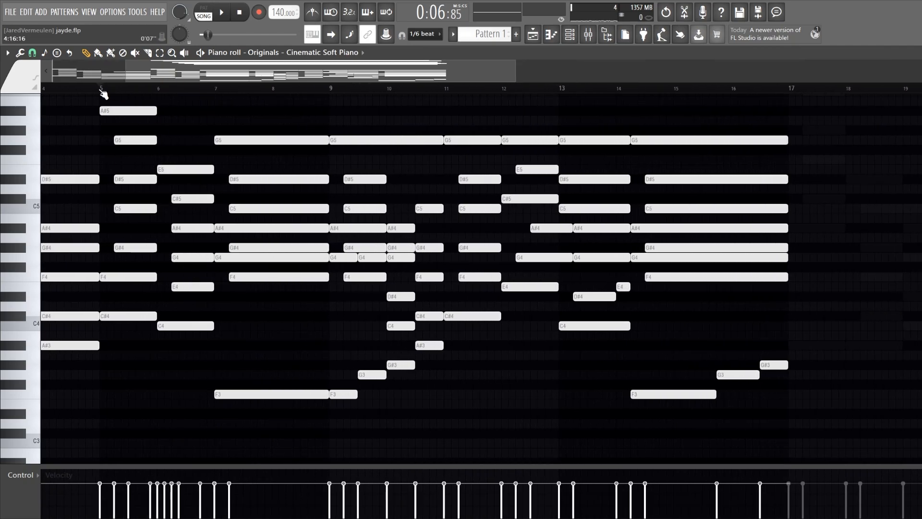
{"action": "left_click_drag", "start_coordinate": [215, 91], "coordinate": [101, 123]}
{"action": "key", "text": "space"}
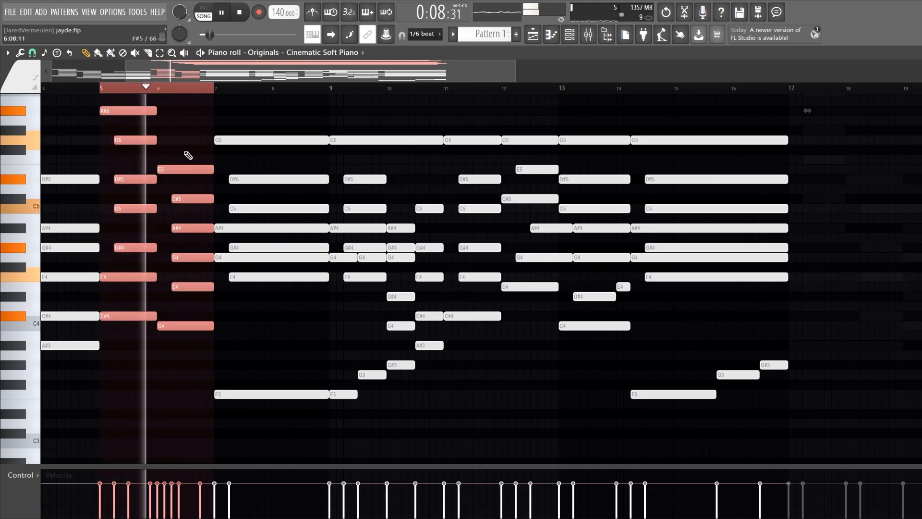
{"action": "key", "text": "space"}
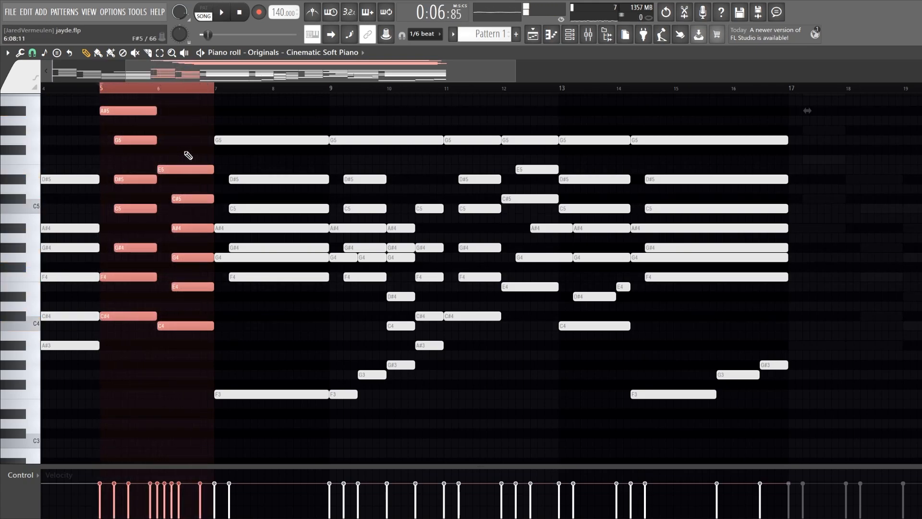
{"action": "left_click", "coordinate": [196, 92]}
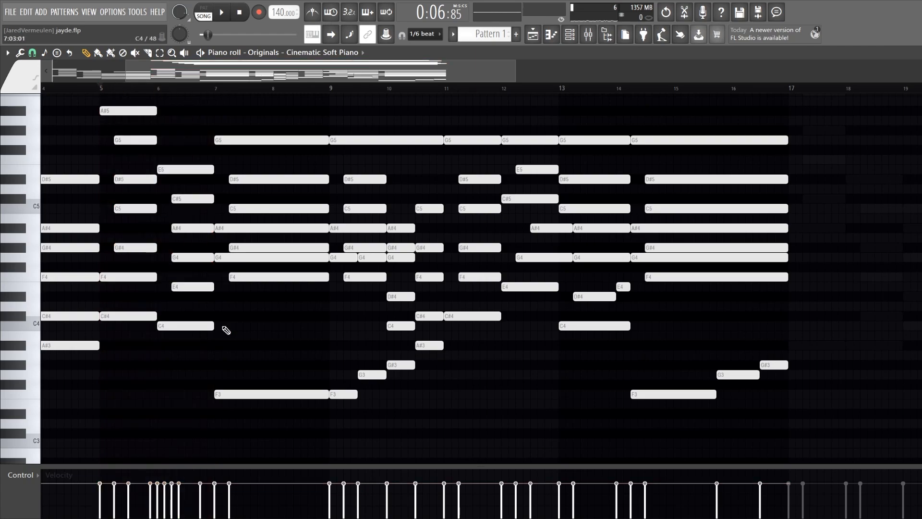
Play the chord at bar 7 and highlight its notes from F3 up to D#5 to examine the voicing
{"action": "scroll", "coordinate": [133, 313], "scroll_direction": "up", "scroll_amount": 2}
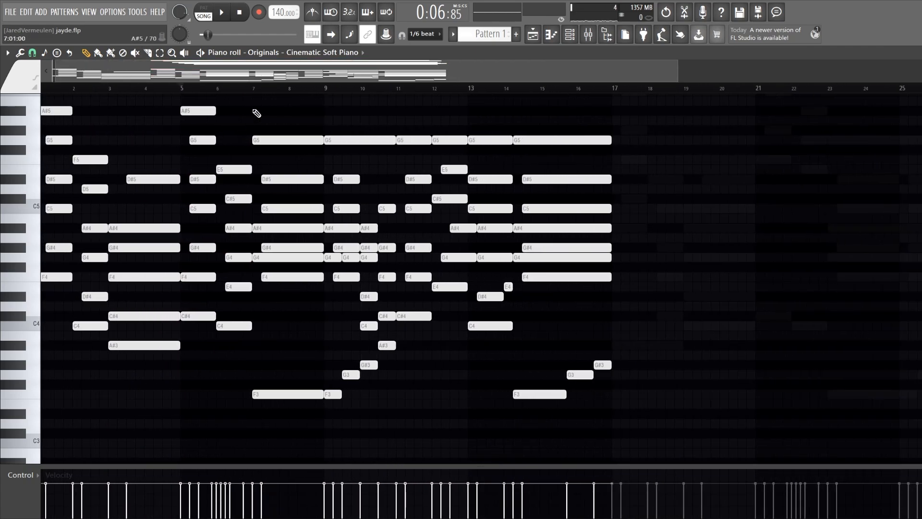
{"action": "scroll", "coordinate": [259, 222], "scroll_direction": "down", "scroll_amount": 3}
{"action": "left_click", "coordinate": [255, 87]}
{"action": "key", "text": "space"}
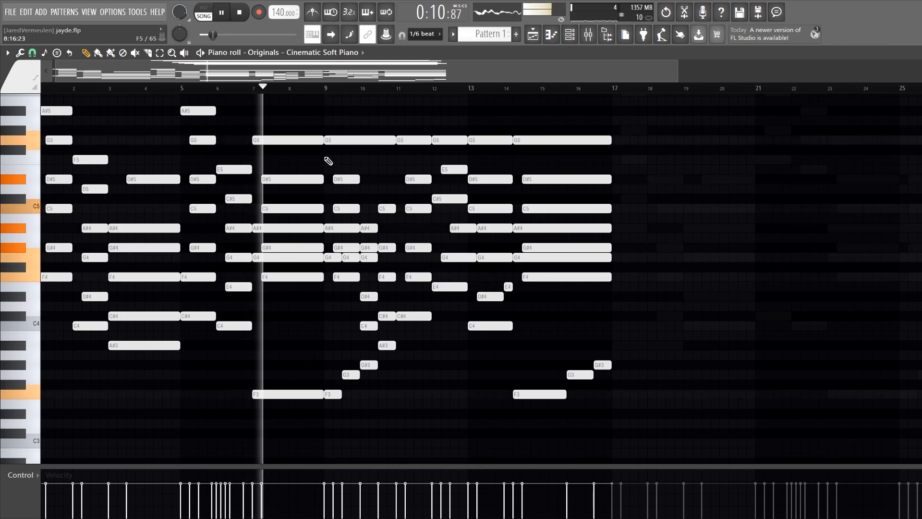
{"action": "key", "text": "space"}
{"action": "left_click_drag", "start_coordinate": [271, 414], "coordinate": [296, 175]}
{"action": "scroll", "coordinate": [138, 84], "scroll_direction": "down", "scroll_amount": 2}
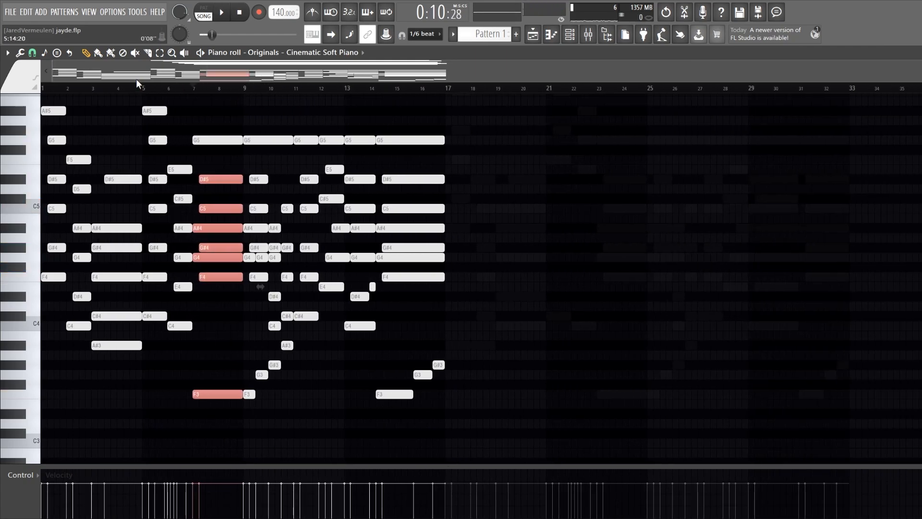
Clear the note selection and audition the G#4, C5 and D#5 notes of the first chord in bar 1
{"action": "left_click", "coordinate": [144, 90]}
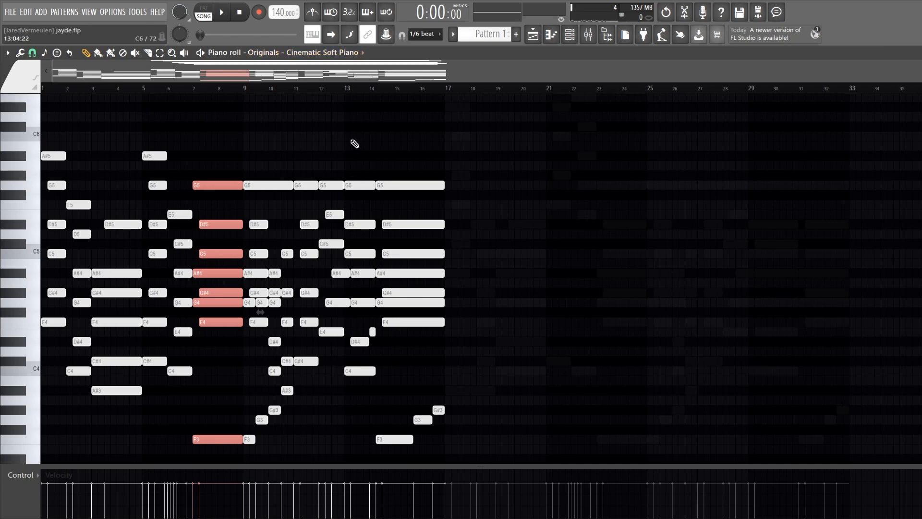
{"action": "left_click", "coordinate": [374, 139]}
{"action": "scroll", "coordinate": [603, 269], "scroll_direction": "down", "scroll_amount": 3}
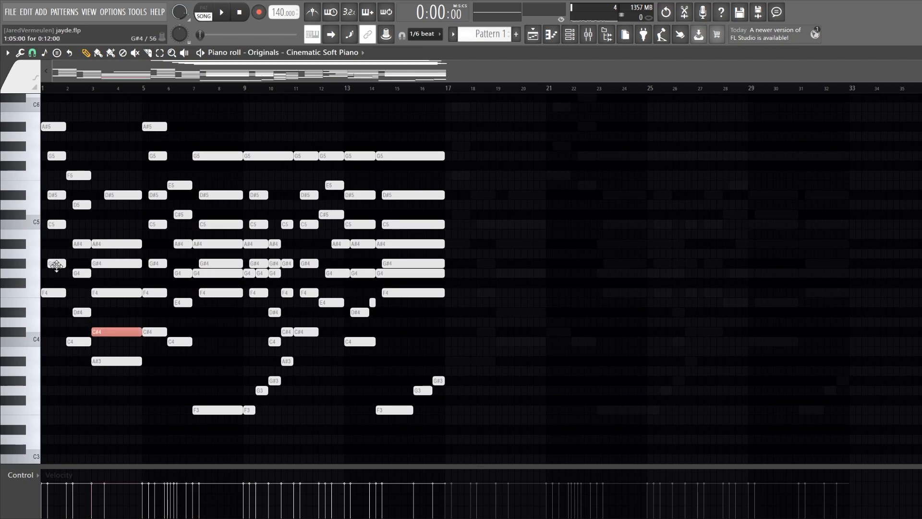
{"action": "left_click", "coordinate": [55, 265]}
{"action": "left_click", "coordinate": [55, 225]}
{"action": "left_click", "coordinate": [54, 194]}
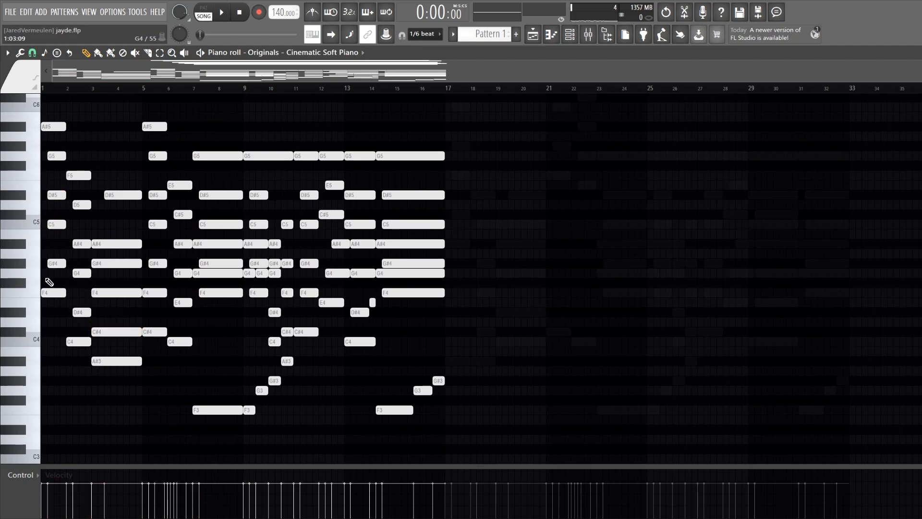
Highlight the C#4–F4, D#4–A#4 and G#4–C5 notes in the first three chords, and shift them up an octave and back
{"action": "scroll", "coordinate": [49, 282], "scroll_direction": "up", "scroll_amount": 2}
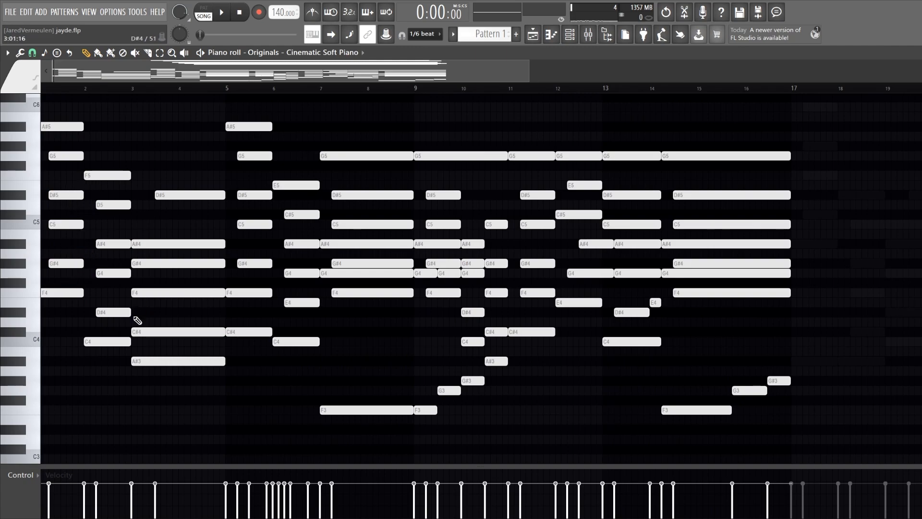
{"action": "left_click_drag", "start_coordinate": [194, 343], "coordinate": [169, 286]}
{"action": "left_click_drag", "start_coordinate": [116, 320], "coordinate": [99, 243]}
{"action": "left_click_drag", "start_coordinate": [70, 281], "coordinate": [60, 218]}
{"action": "scroll", "coordinate": [94, 212], "scroll_direction": "down", "scroll_amount": 2}
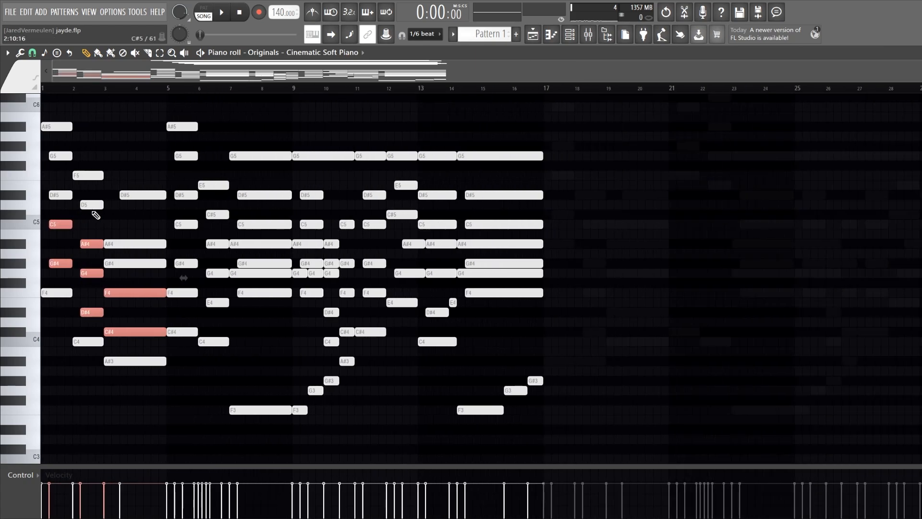
{"action": "key", "text": "ctrl+Up"}
{"action": "key", "text": "ctrl+Down"}
Open the notes of the second Cinematic Soft Piano channel in the piano roll to examine bars 17–32
{"action": "key", "text": "F7"}
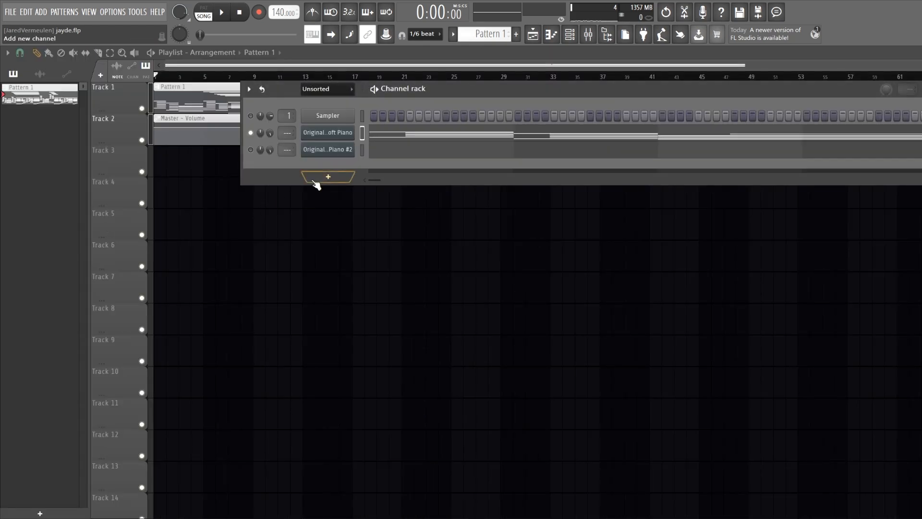
{"action": "left_click", "coordinate": [251, 151]}
{"action": "left_click", "coordinate": [400, 151]}
{"action": "scroll", "coordinate": [540, 219], "scroll_direction": "down", "scroll_amount": 2}
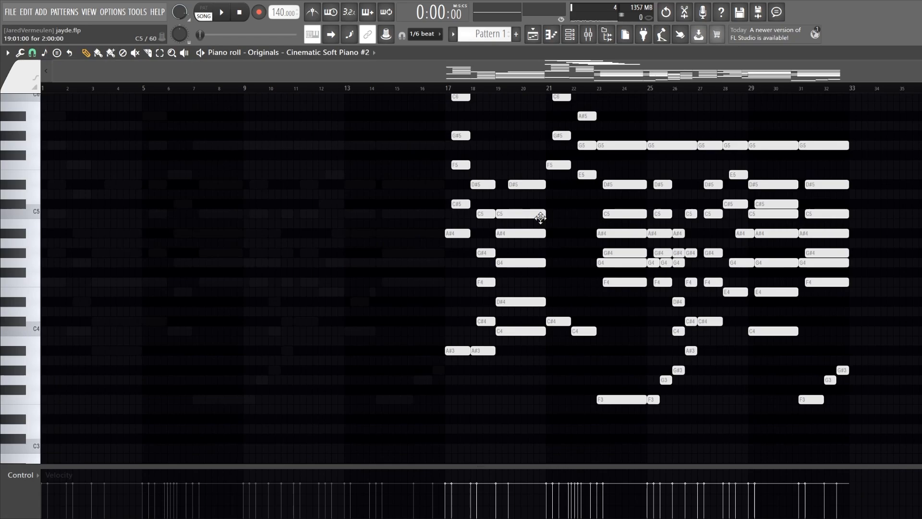
Return to the playlist and set the playback position to bar 21
{"action": "key", "text": "F7"}
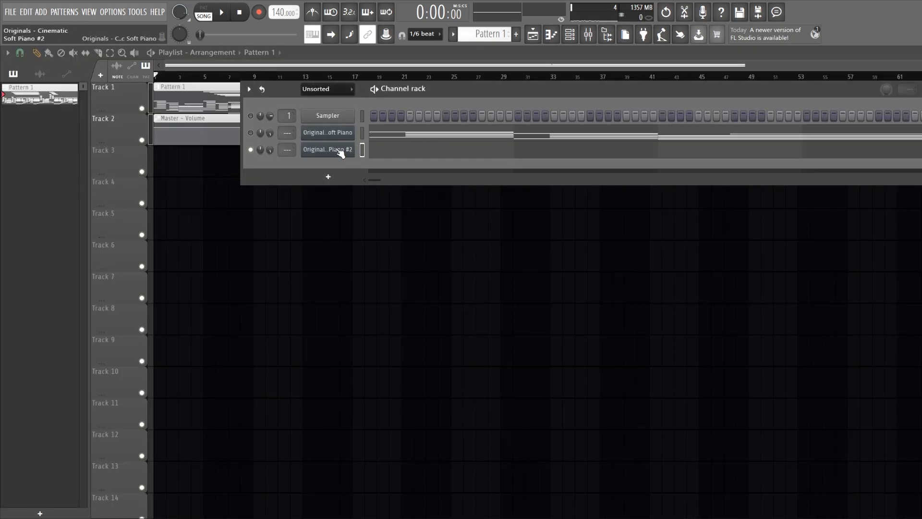
{"action": "key", "text": "F6"}
{"action": "left_click", "coordinate": [401, 77]}
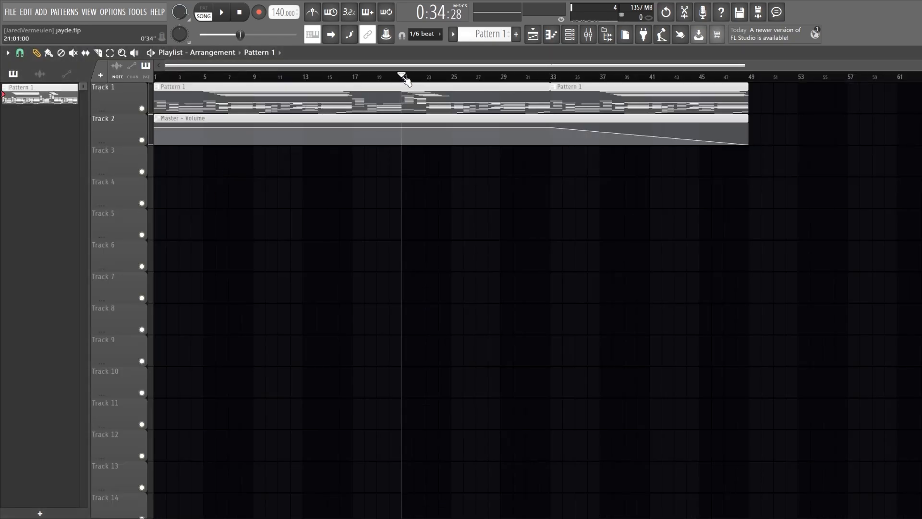
Open the Cinematic Soft Piano #2 instrument to inspect its Intimate preset, and close it again
{"action": "left_click", "coordinate": [575, 30]}
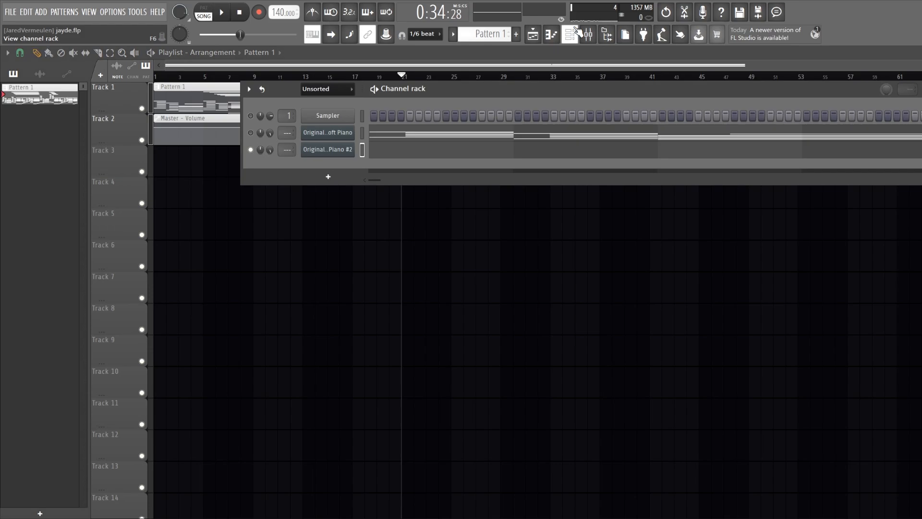
{"action": "left_click", "coordinate": [333, 149]}
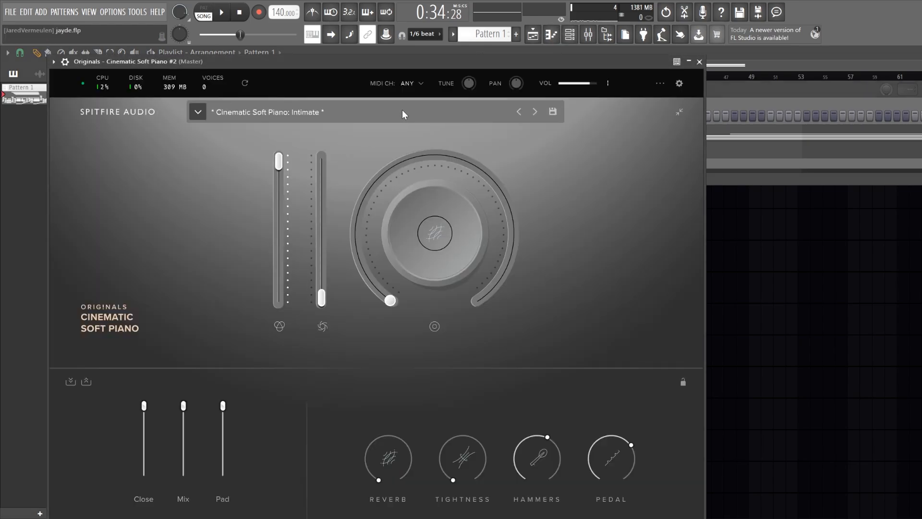
{"action": "left_click", "coordinate": [699, 62]}
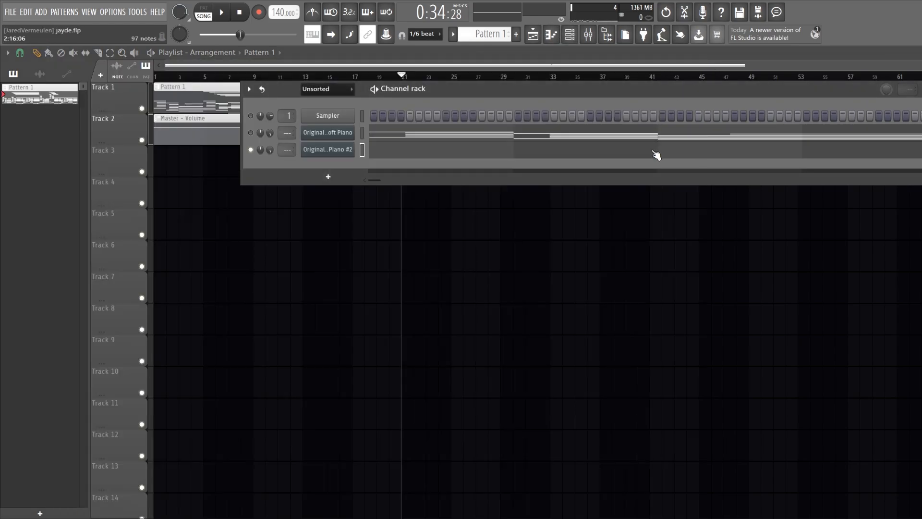
{"action": "left_click", "coordinate": [654, 153]}
{"action": "key", "text": "Escape"}
{"action": "left_click", "coordinate": [346, 153]}
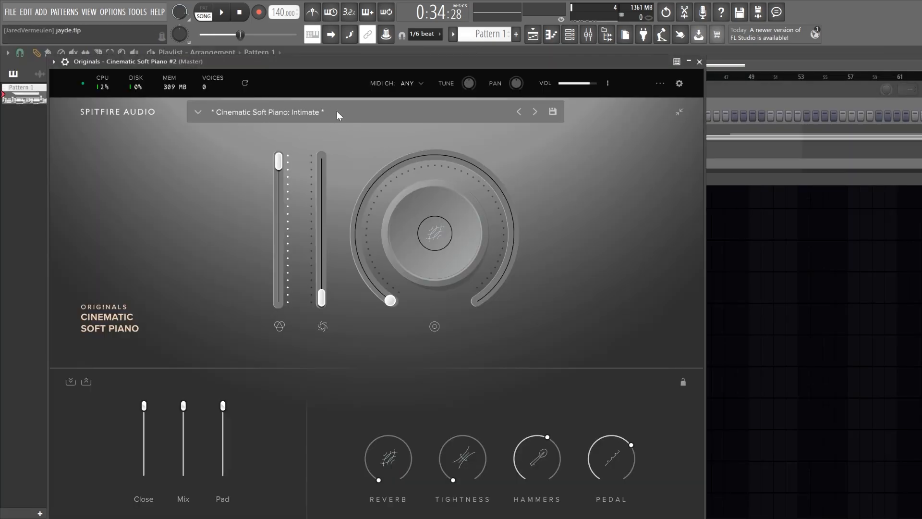
{"action": "left_click", "coordinate": [699, 62]}
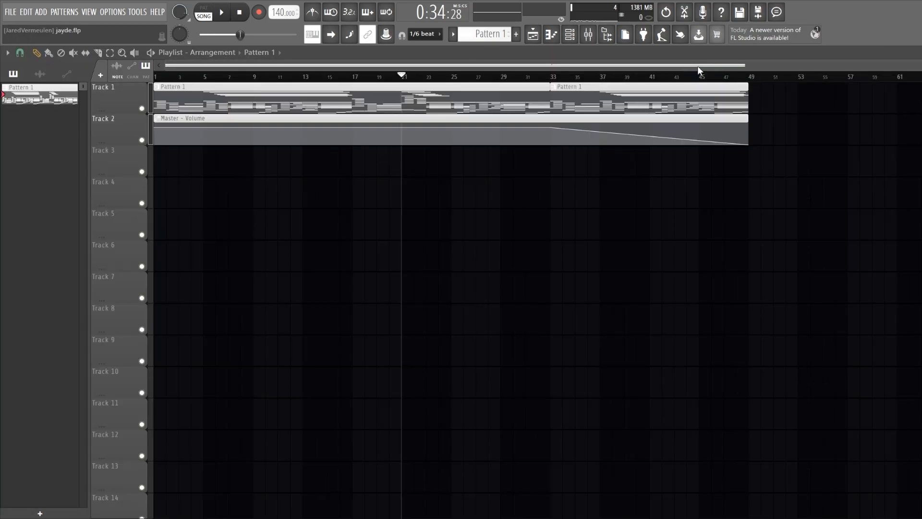
Play the arrangement from bar 21 up to the end of the first Pattern 1 clip
{"action": "scroll", "coordinate": [518, 173], "scroll_direction": "up", "scroll_amount": 2}
{"action": "scroll", "coordinate": [519, 173], "scroll_direction": "up", "scroll_amount": 1}
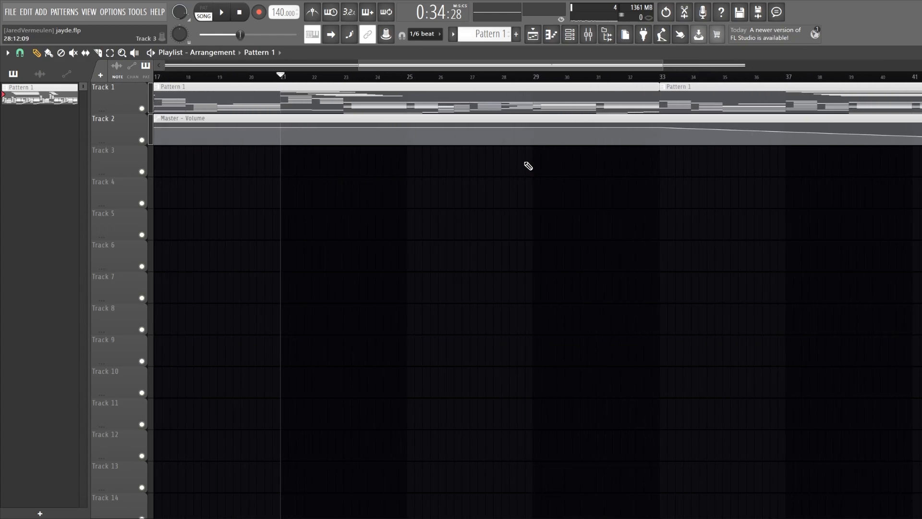
{"action": "key", "text": "space"}
{"action": "scroll", "coordinate": [473, 259], "scroll_direction": "down", "scroll_amount": 3}
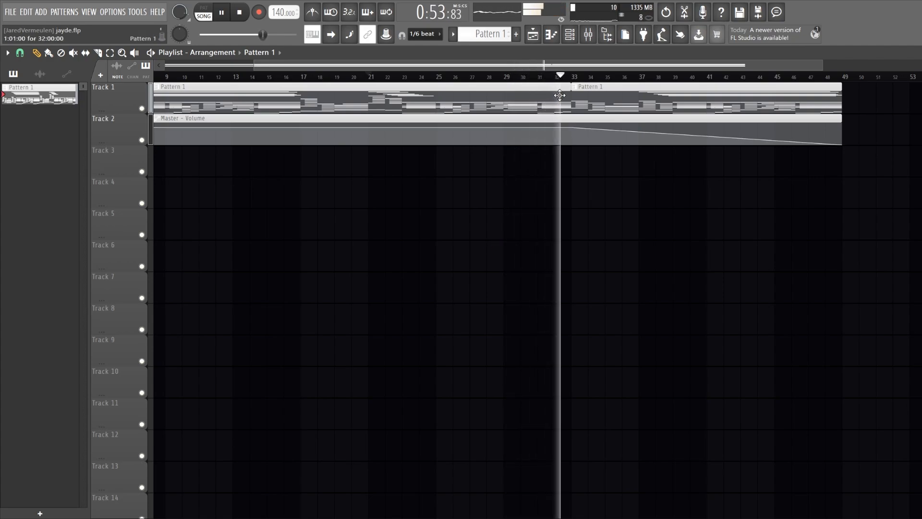
{"action": "key", "text": "space"}
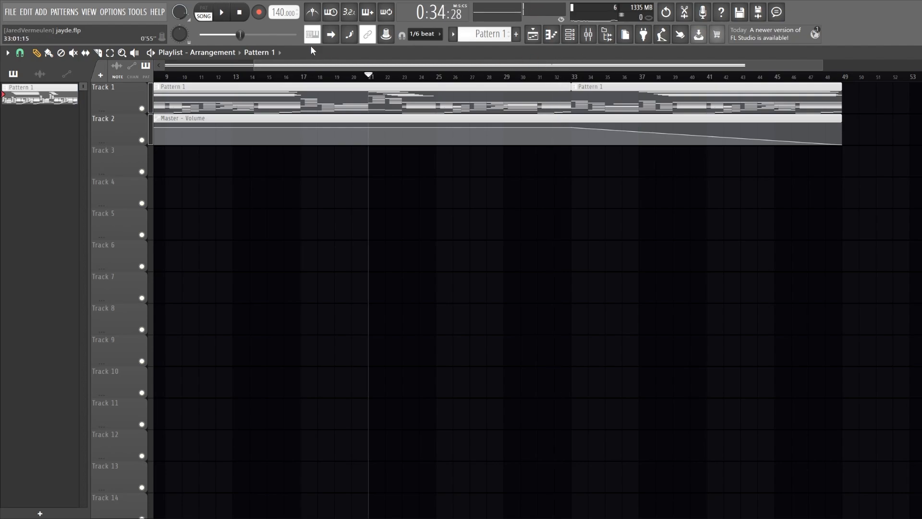
Return the playback position to the start of the song and show the whole arrangement
{"action": "left_click", "coordinate": [240, 13]}
{"action": "left_click_drag", "start_coordinate": [369, 66], "coordinate": [186, 59]}
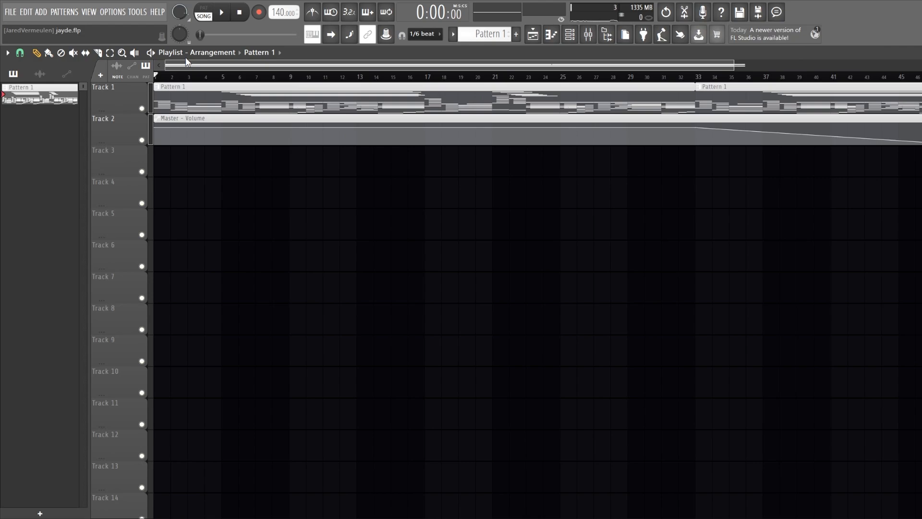
{"action": "scroll", "coordinate": [396, 278], "scroll_direction": "down", "scroll_amount": 2}
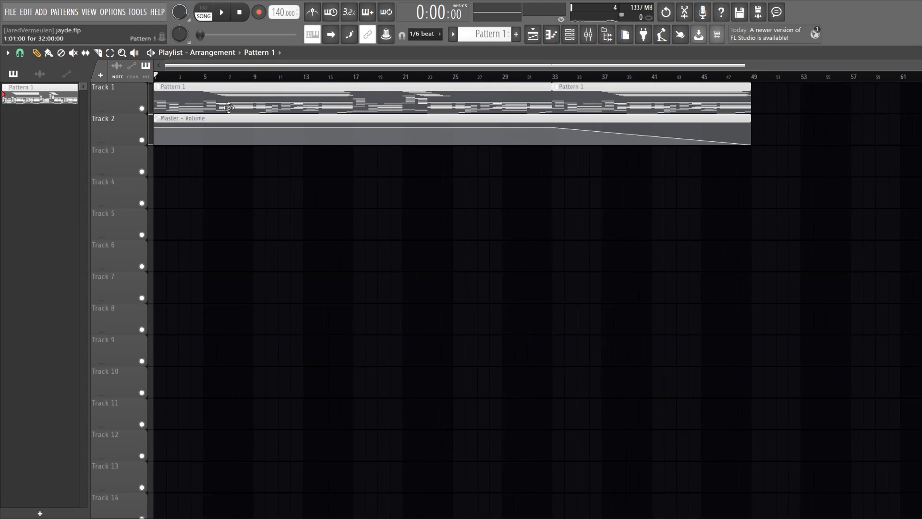